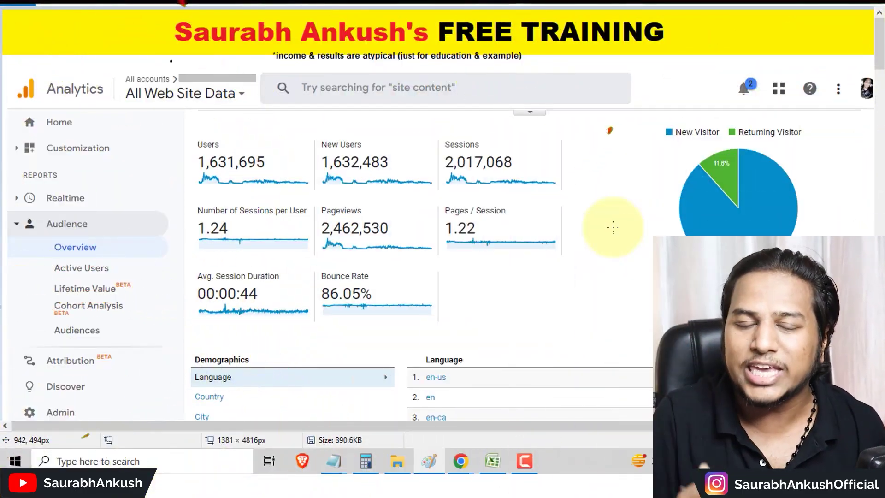
Examine the Analytics audience overview screenshot for users, sessions, pageviews and the capture date.
scroll(613, 226, down, 2)
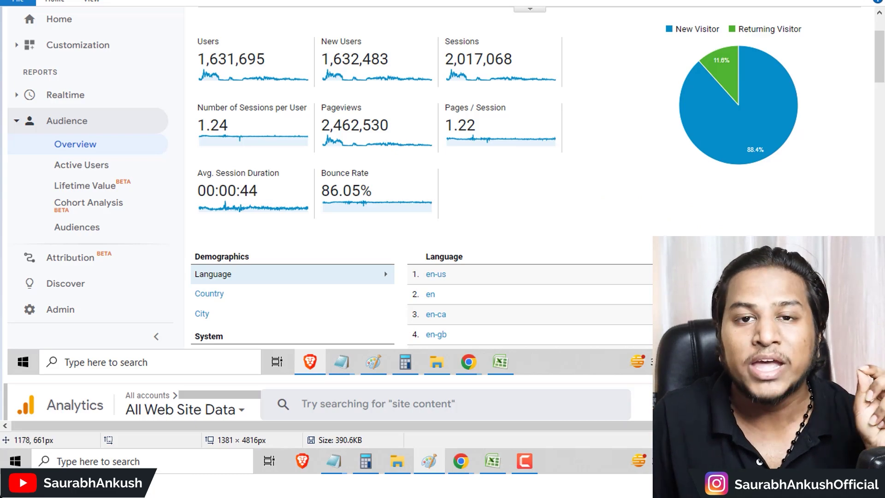
scroll(613, 227, down, 2)
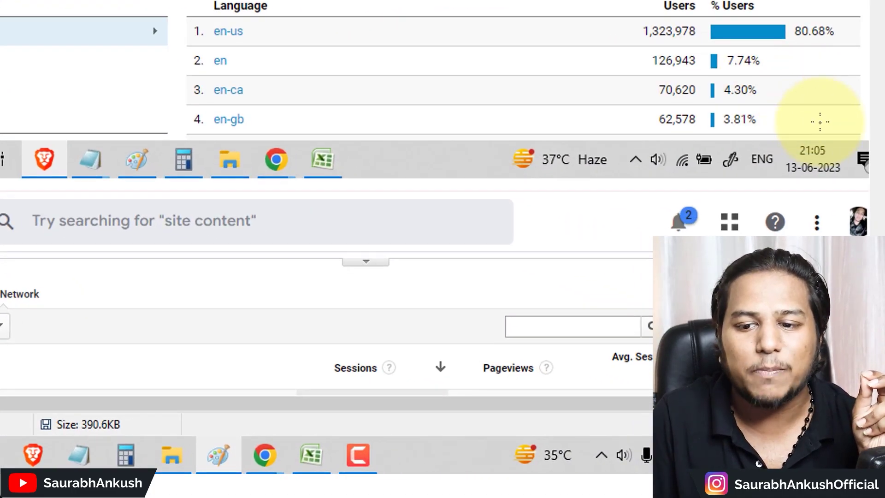
mouse_move(819, 122)
mouse_down()
mouse_move(853, 162)
mouse_move(785, 112)
mouse_up()
scroll(709, 130, down, 4)
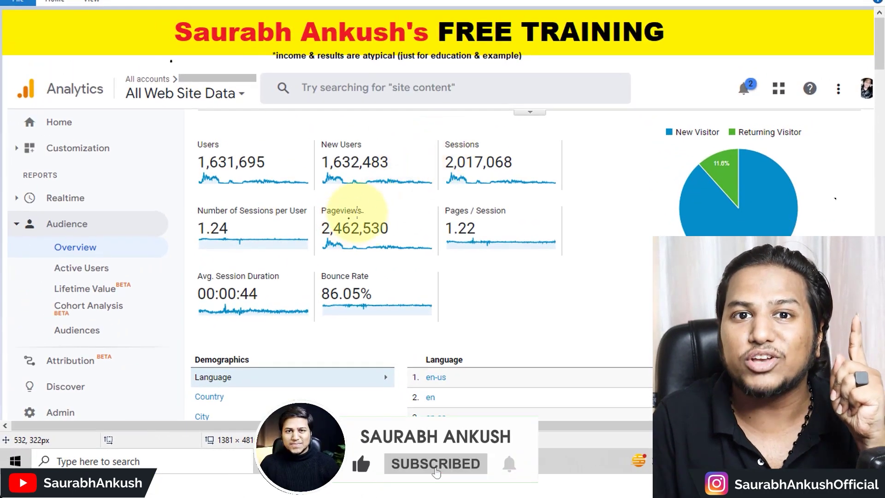
mouse_move(362, 196)
mouse_down()
mouse_move(334, 191)
mouse_move(409, 197)
mouse_move(355, 189)
mouse_up()
Underline the Pinterest entry in the social network referrals table of the Analytics screenshot.
scroll(282, 217, down, 15)
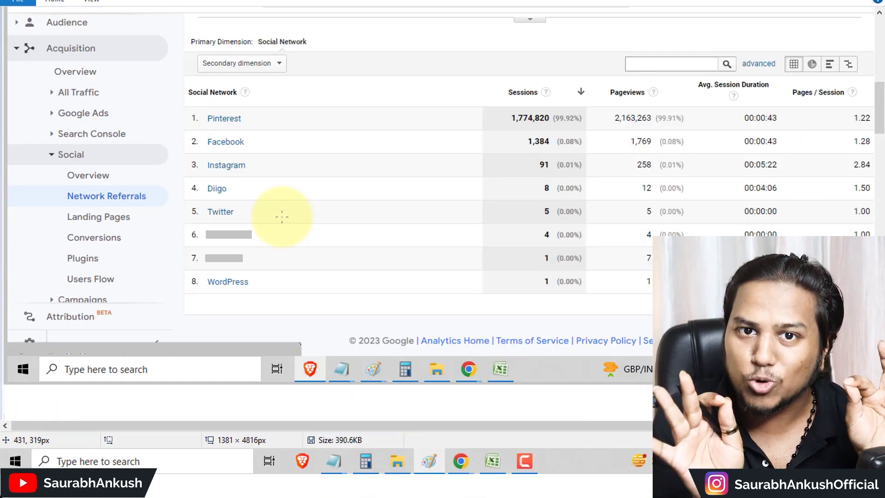
drag(186, 135, 278, 118)
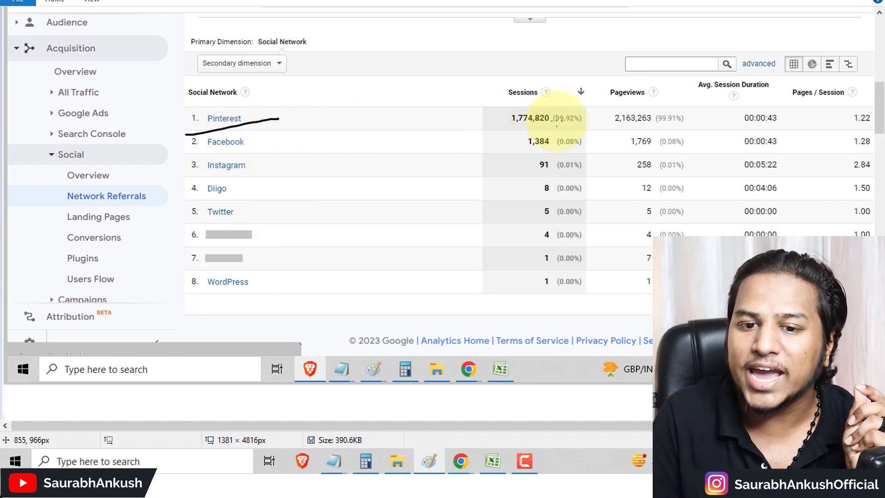
mouse_move(642, 101)
mouse_down()
mouse_move(595, 121)
mouse_move(687, 111)
mouse_move(647, 105)
mouse_up()
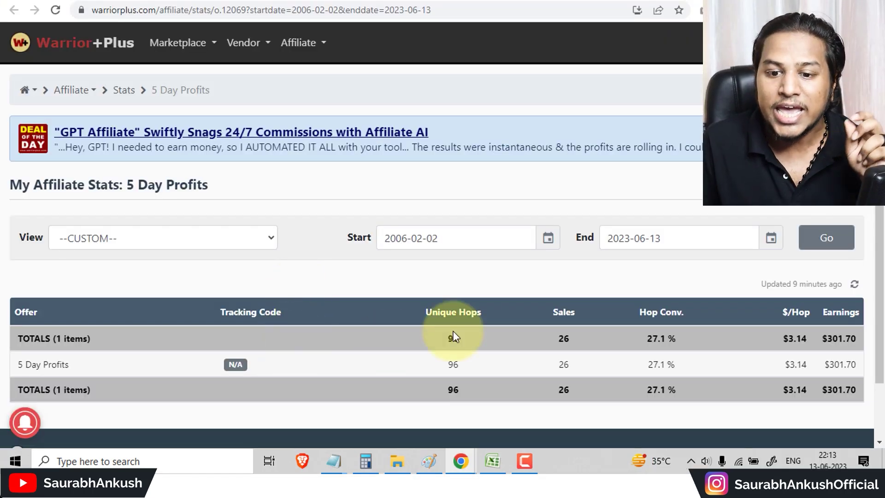
Review the WarriorPlus affiliate earnings for 5 Day Profits, 7 Dollar Tsunami [Reloaded], CPA Video Secrets and CPA Smasher!
double_click(823, 339)
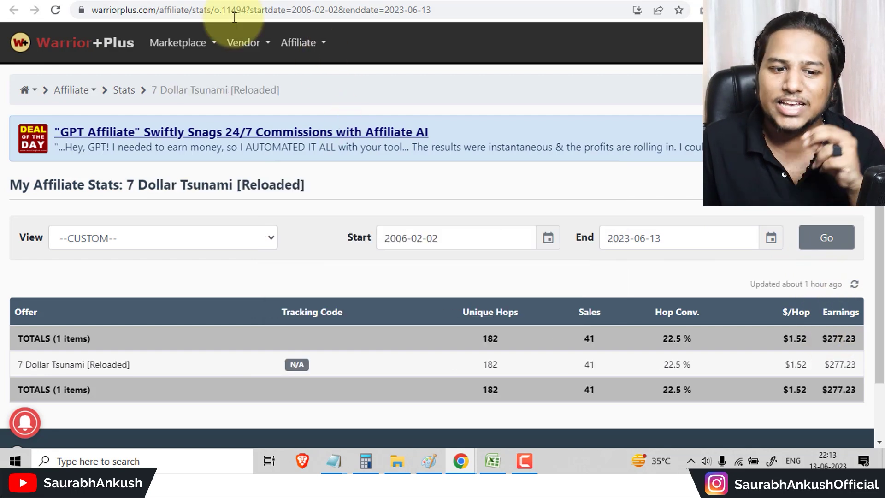
click(239, 42)
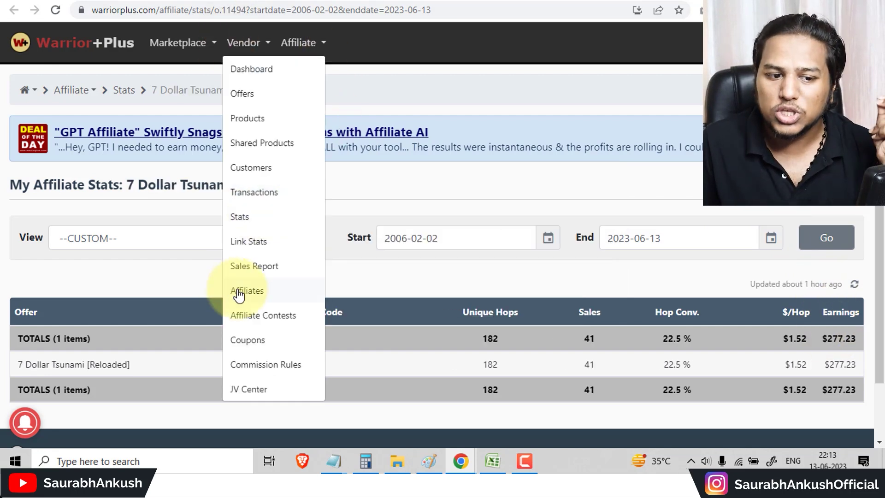
click(641, 343)
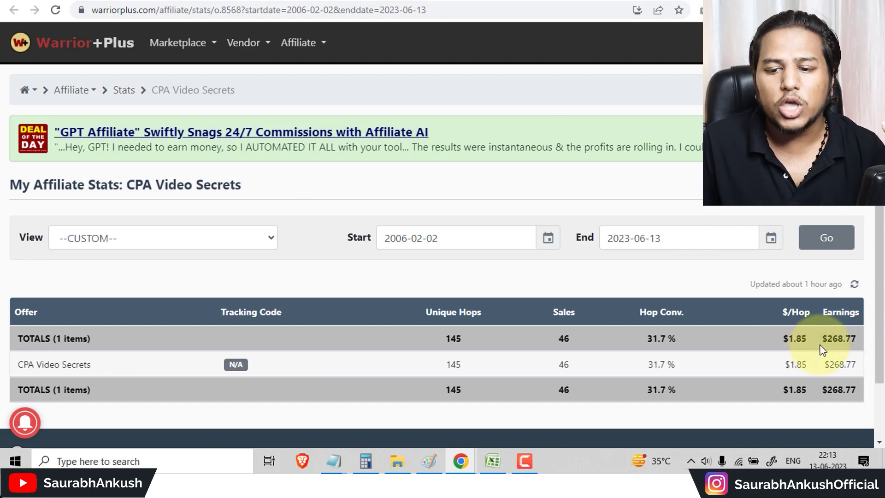
drag(821, 339, 836, 344)
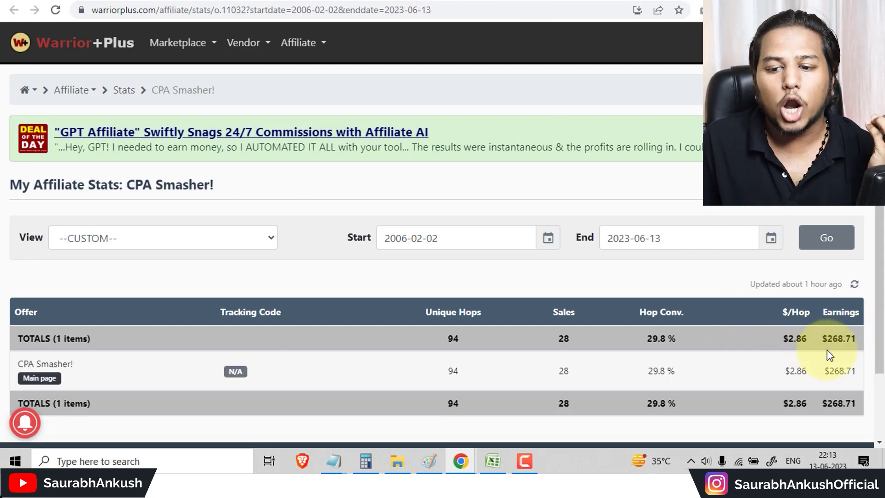
drag(822, 341, 833, 344)
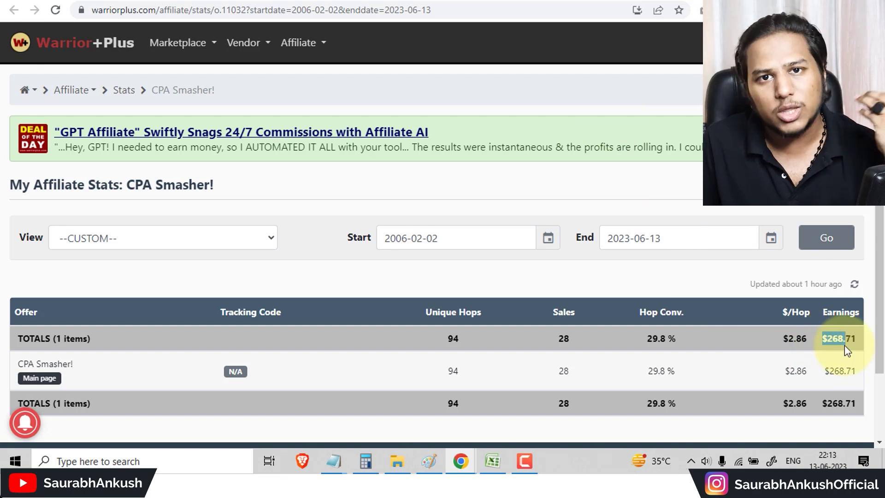
click(603, 302)
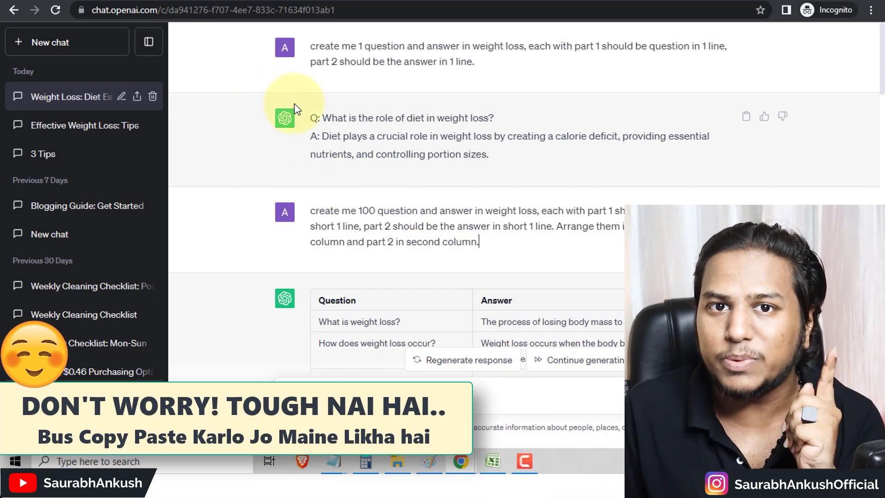
Read the ChatGPT prompt asking for 1 weight loss question and answer, together with its response.
double_click(359, 46)
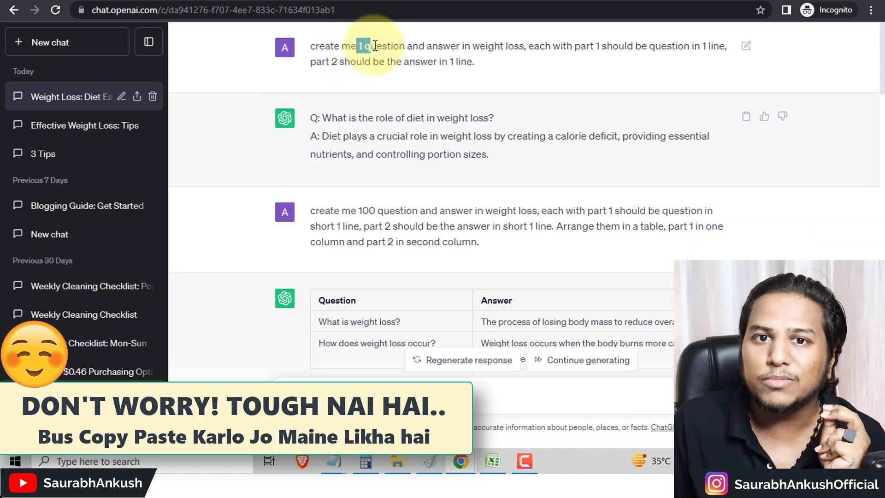
drag(427, 46, 692, 42)
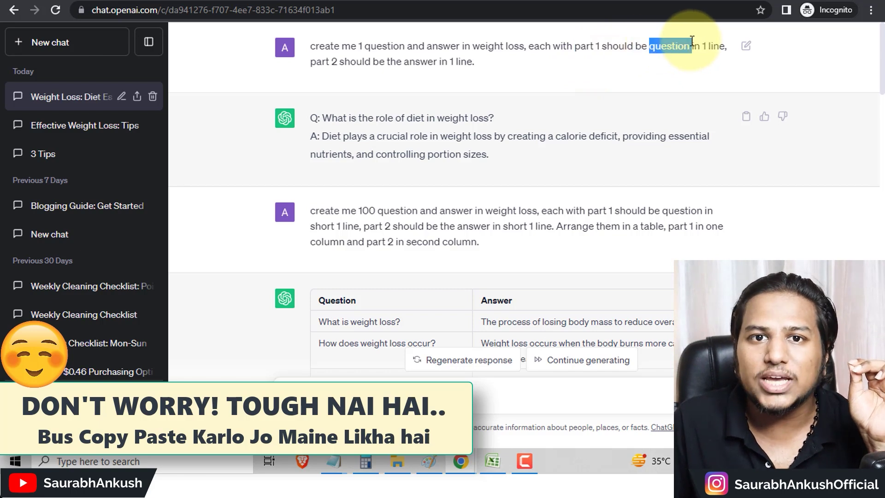
drag(326, 61, 472, 61)
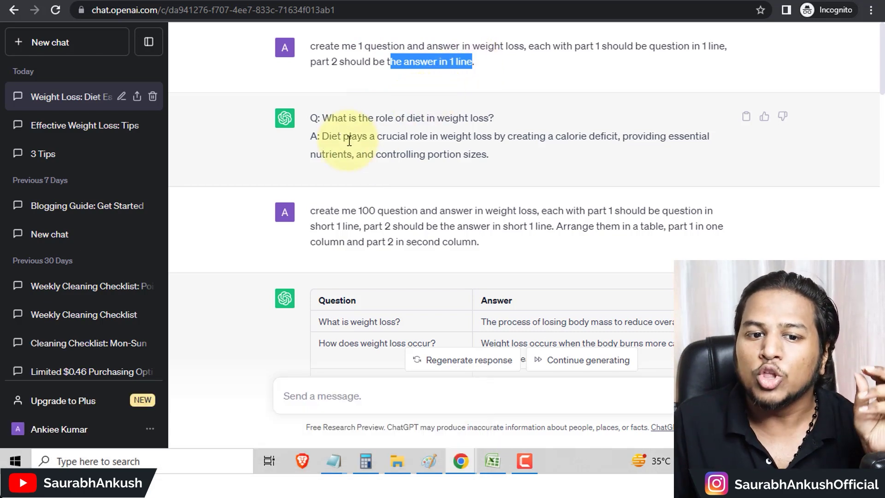
drag(310, 118, 506, 118)
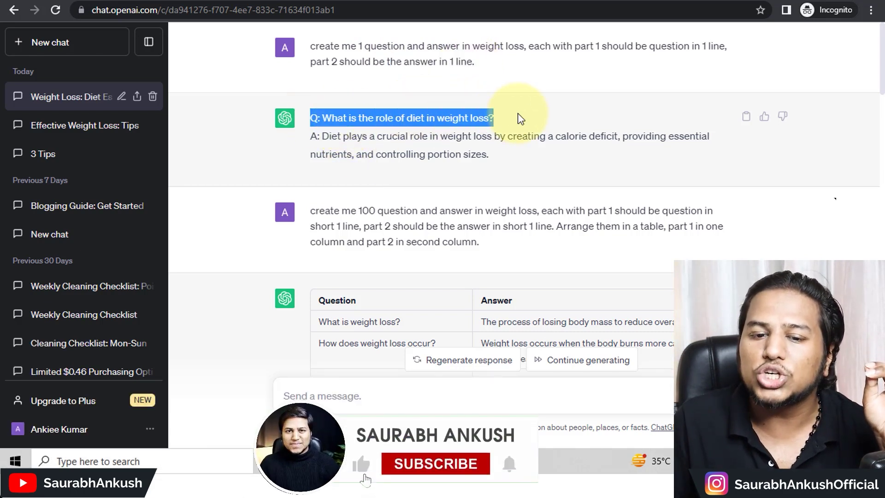
drag(309, 136, 511, 155)
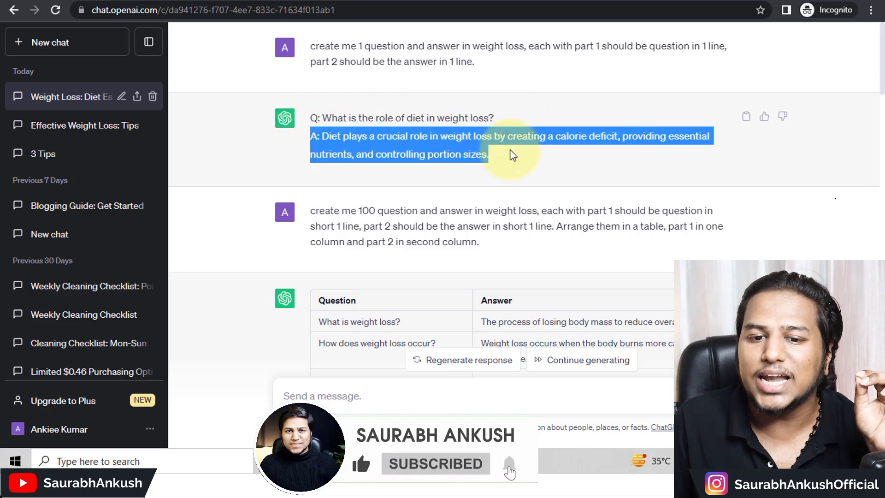
click(511, 152)
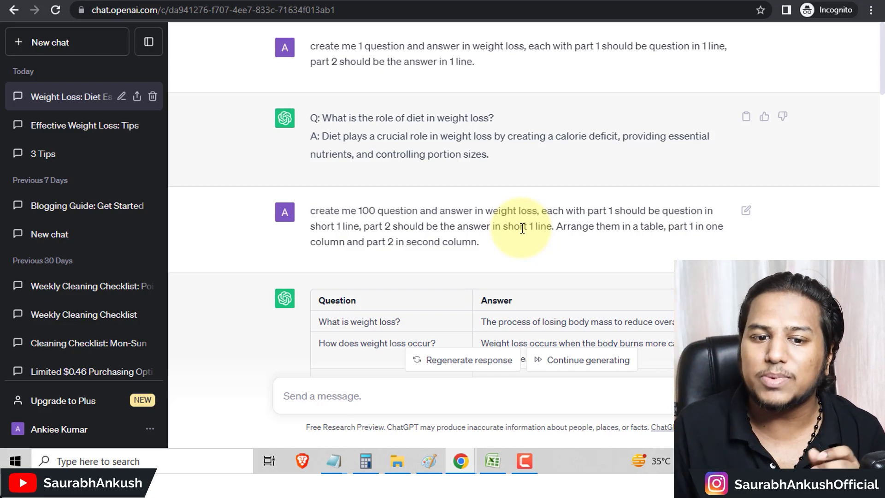
Read the prompt requesting 100 weight loss questions and answers arranged in a two-column table.
scroll(525, 229, down, 3)
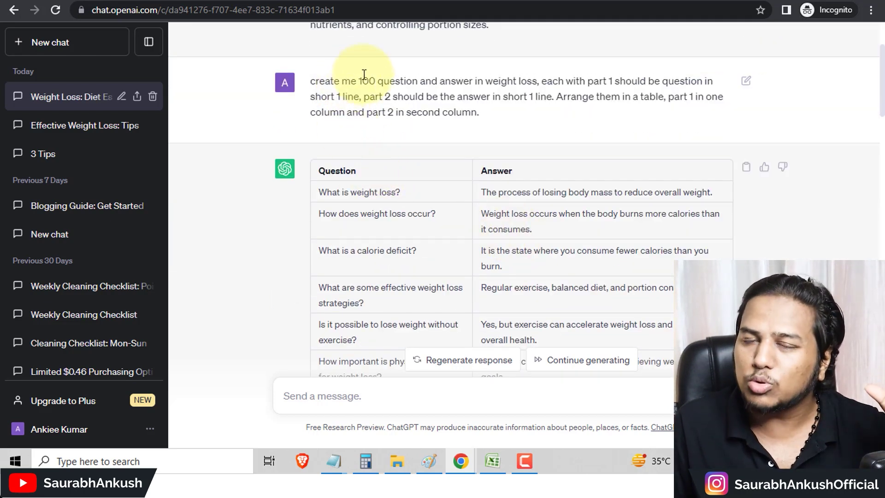
drag(328, 79, 566, 82)
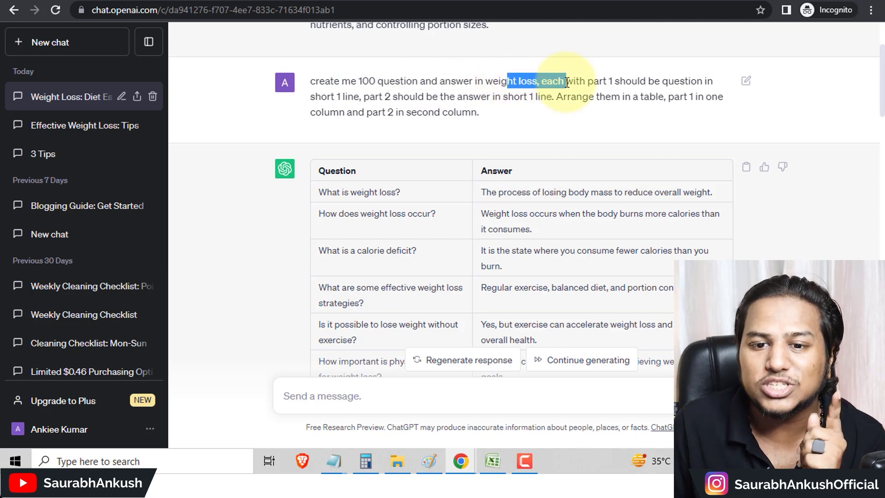
click(507, 96)
drag(508, 95, 464, 111)
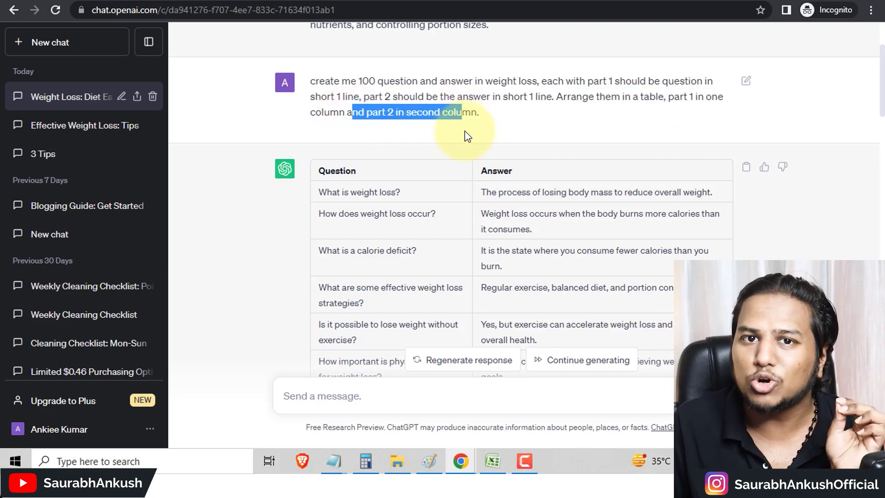
Examine the Question and Answer columns of the generated weight loss table, reading through its rows.
scroll(461, 138, down, 3)
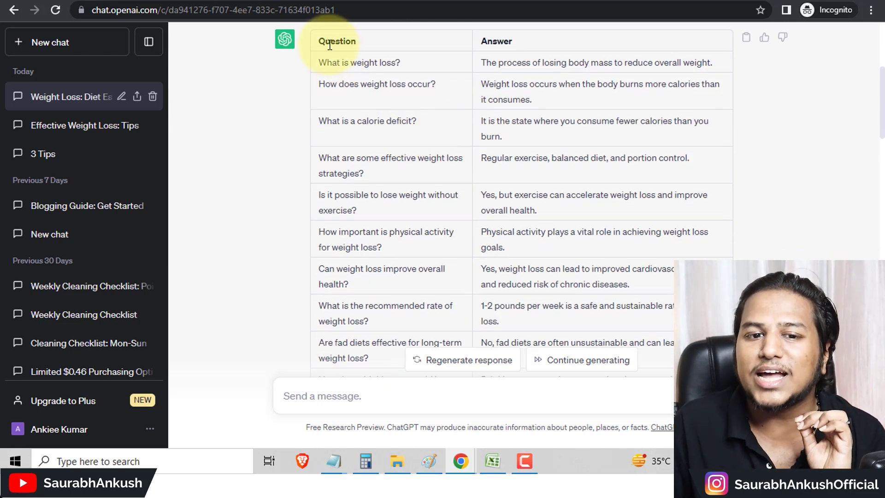
drag(329, 41, 488, 158)
click(437, 163)
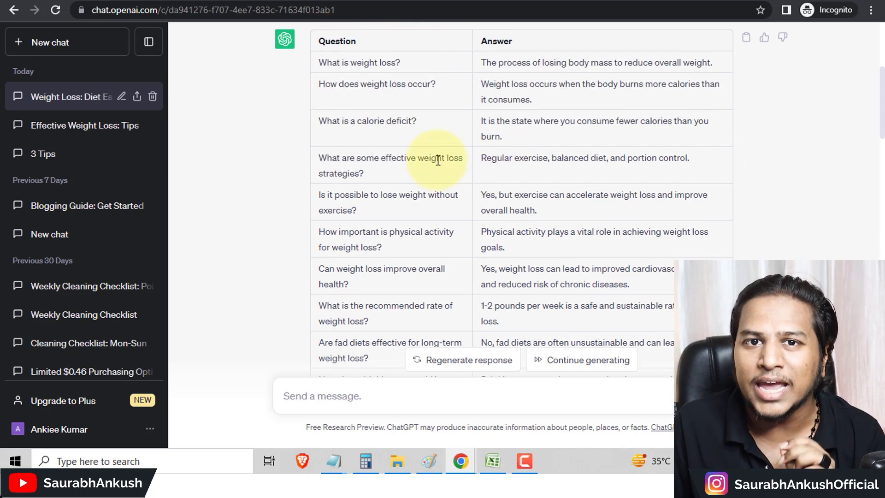
drag(337, 44, 532, 43)
drag(332, 63, 423, 74)
drag(354, 83, 346, 236)
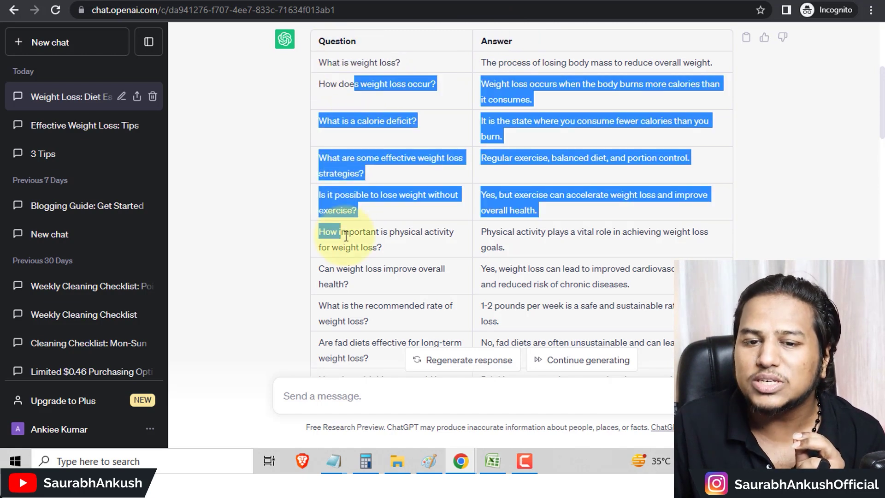
click(345, 236)
drag(513, 108, 496, 190)
scroll(497, 190, down, 11)
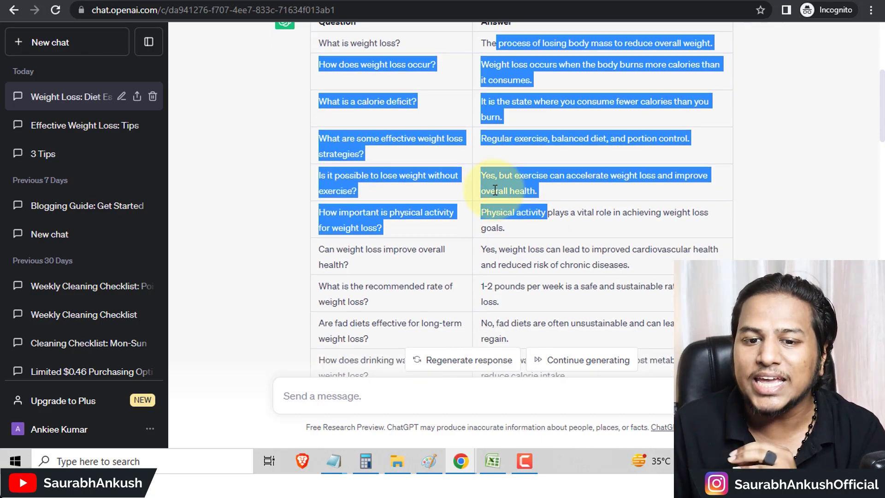
scroll(493, 190, down, 4)
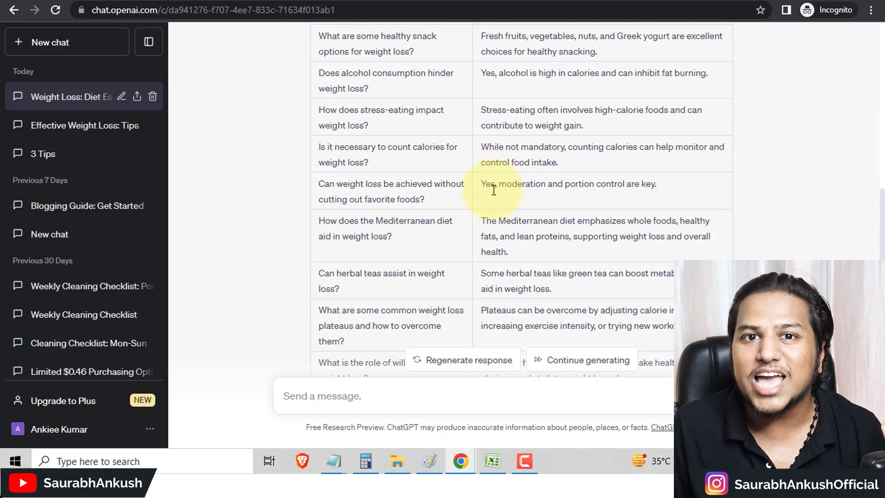
scroll(493, 190, up, 12)
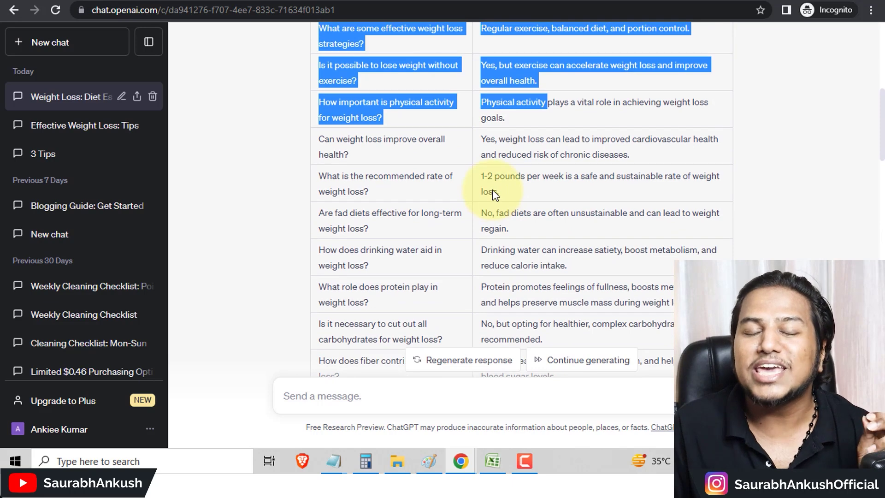
scroll(493, 190, up, 1)
scroll(493, 190, up, 1)
click(405, 134)
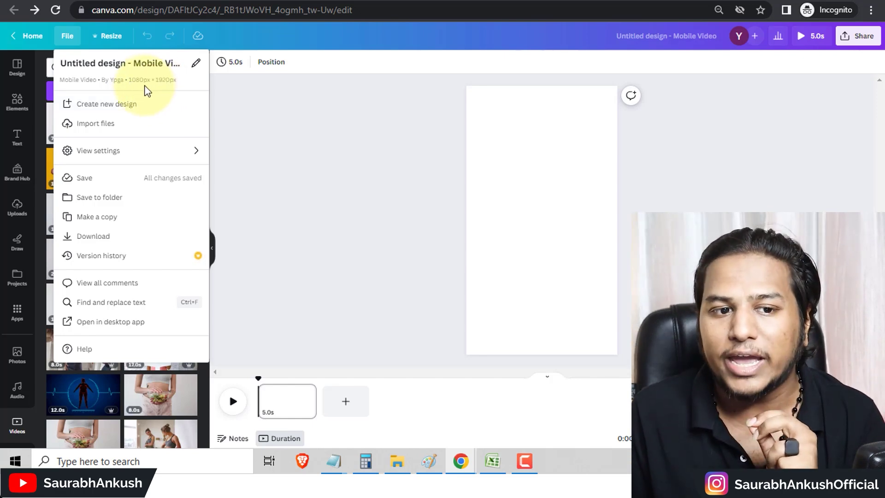
Add a 12-second weight loss stock clip to the blank mobile video design and enlarge it to fill the page.
click(299, 158)
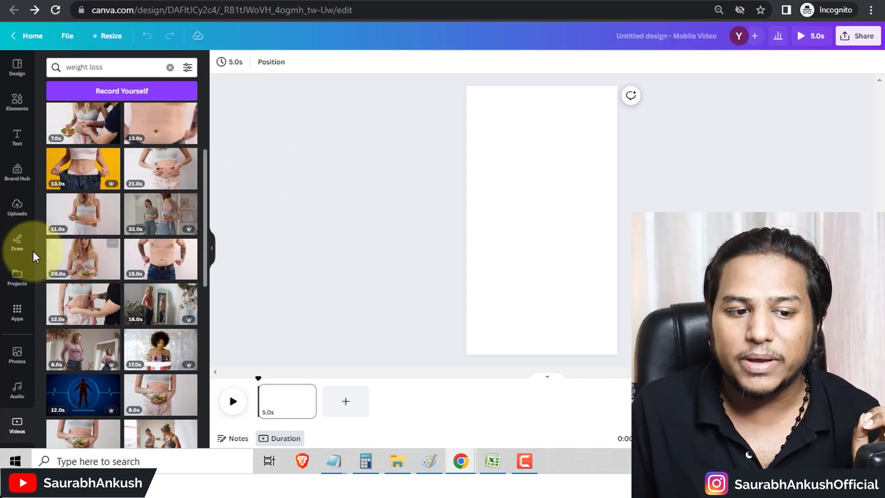
scroll(19, 323, down, 1)
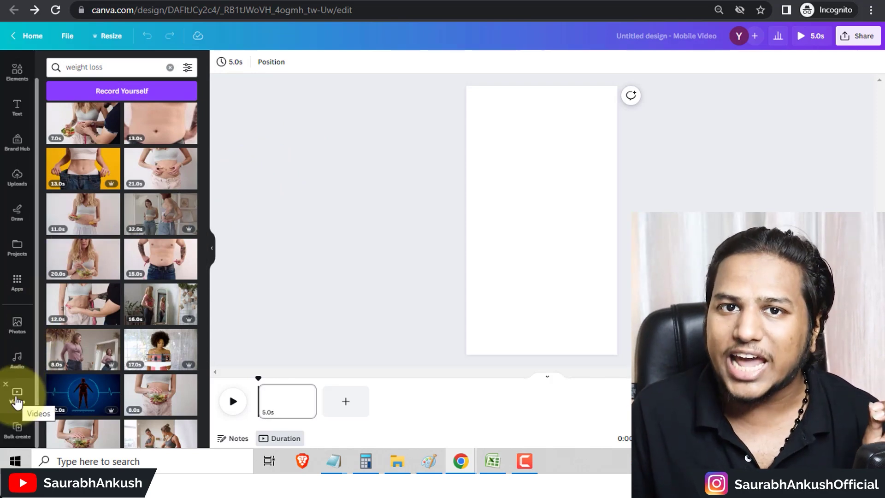
click(105, 68)
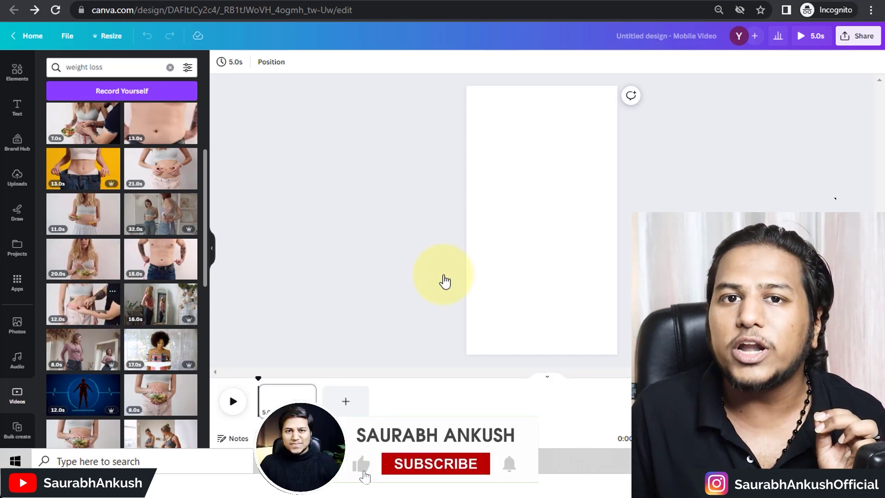
click(83, 304)
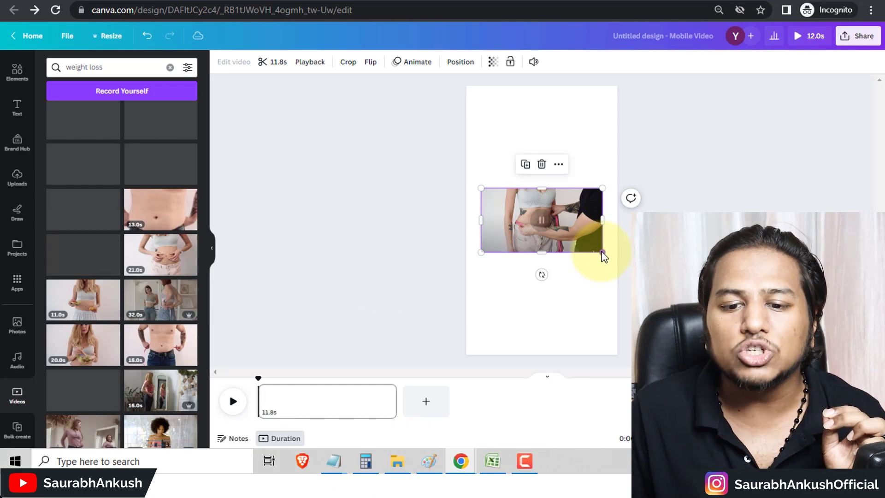
drag(602, 252, 865, 387)
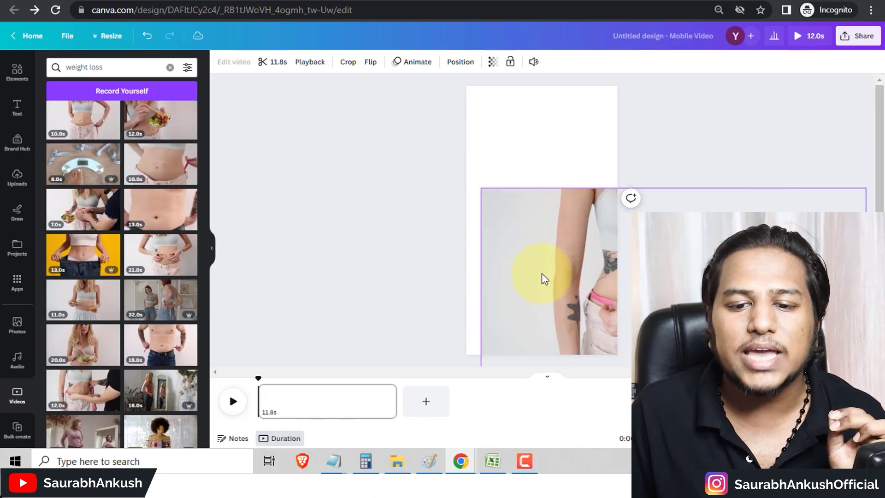
drag(521, 243, 485, 172)
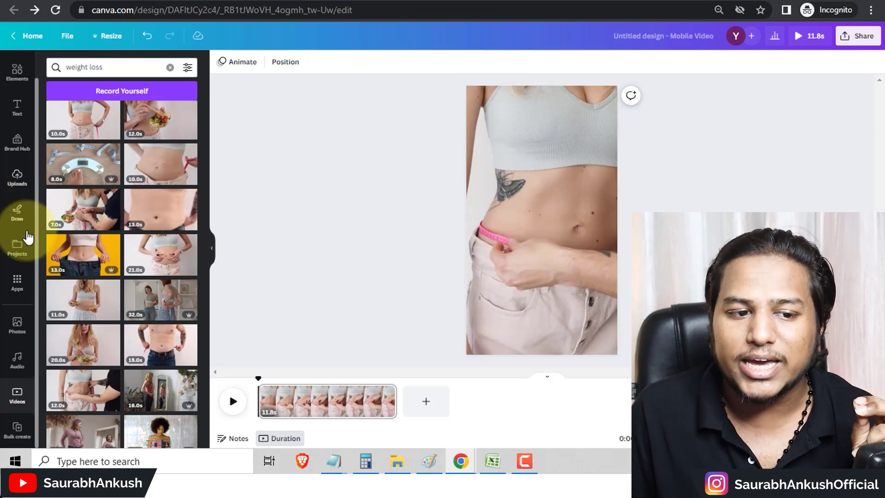
Add a heading reading "#weightFACT" near the top of the video page.
click(17, 113)
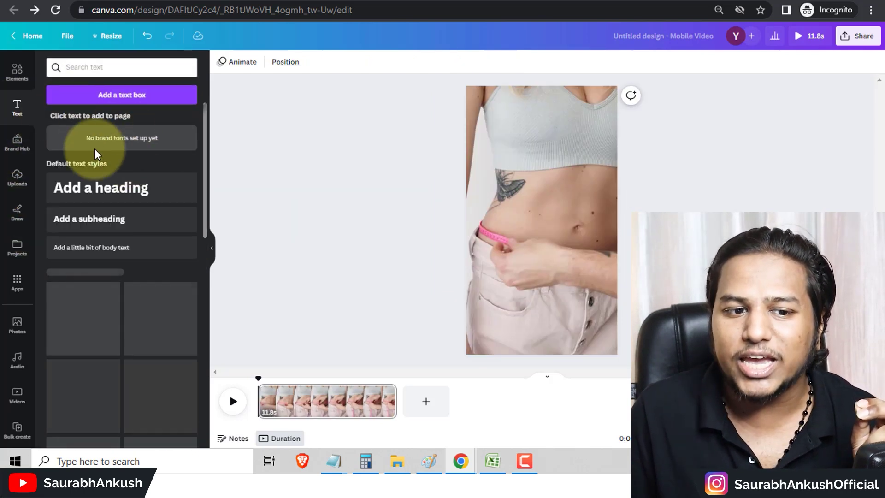
click(94, 202)
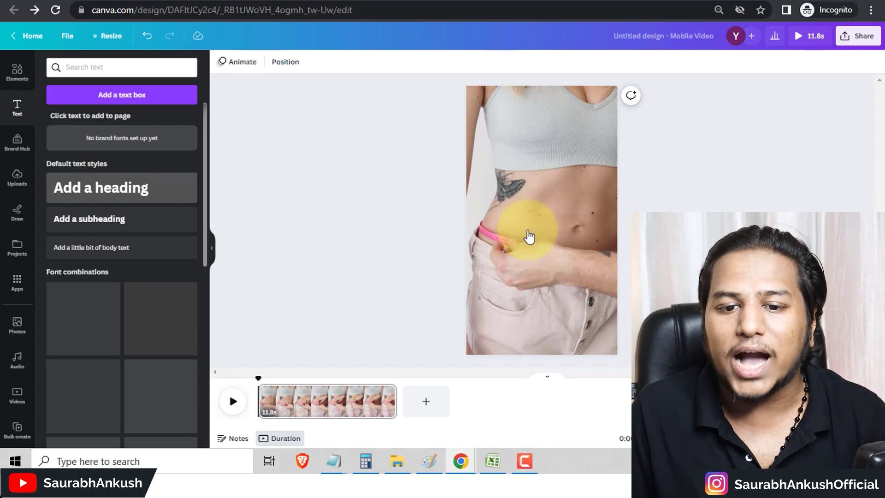
drag(519, 211, 529, 131)
text(#we)
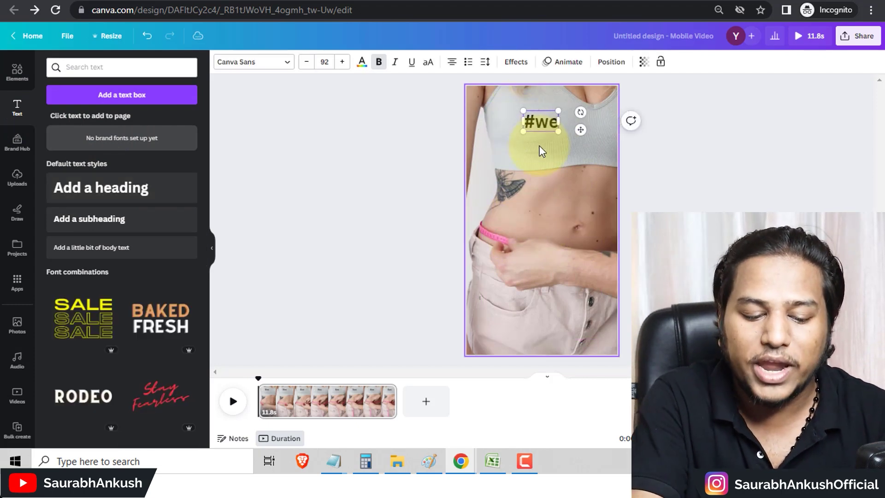
text(ight)
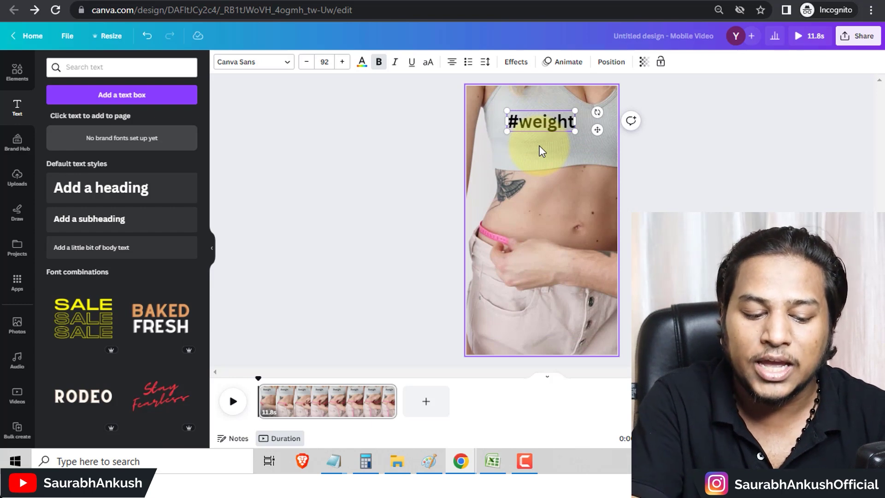
text(FACT)
Give the #weightFACT heading a yellow Background effect and shrink it to font size 80.6.
click(514, 61)
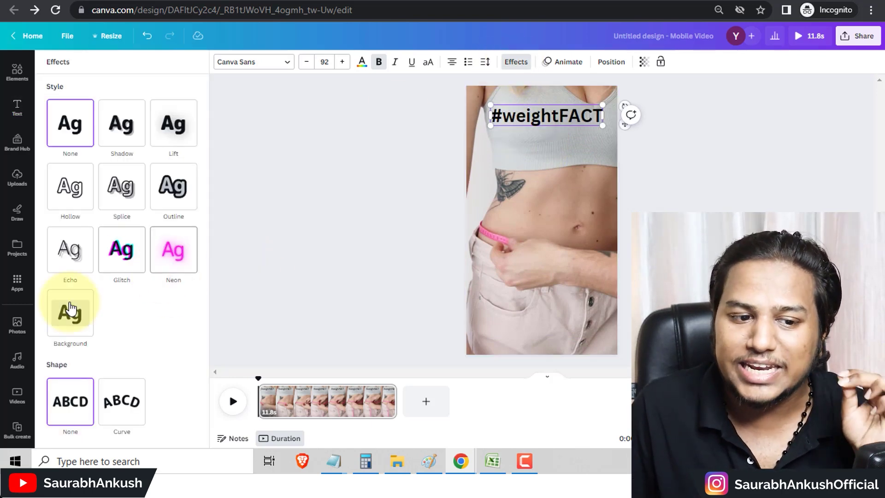
click(81, 315)
scroll(134, 341, down, 2)
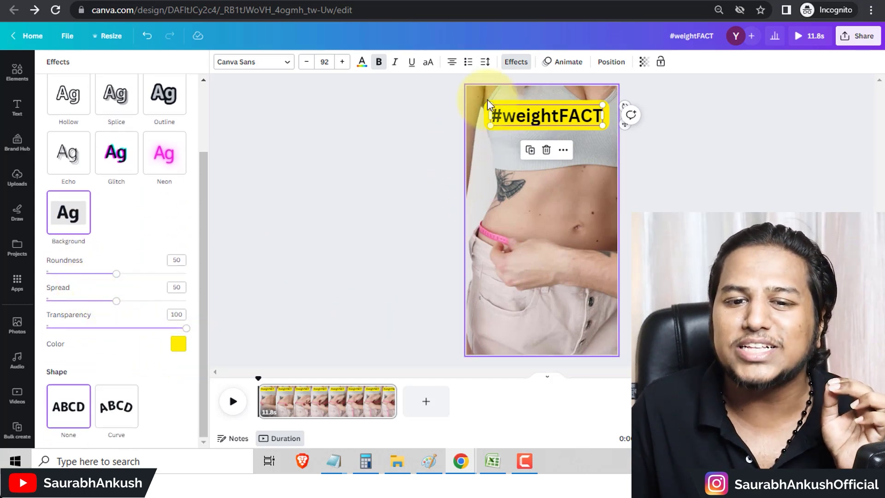
drag(489, 105, 498, 110)
Duplicate the heading to mid-page, change the copy's text to "What is weight loss?" and enlarge it to font size 103.
click(531, 153)
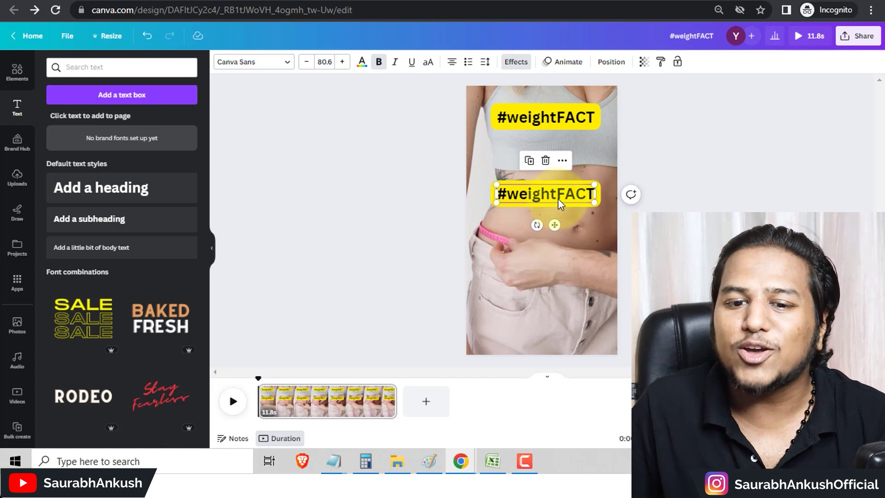
double_click(559, 202)
text(What is weight loss?)
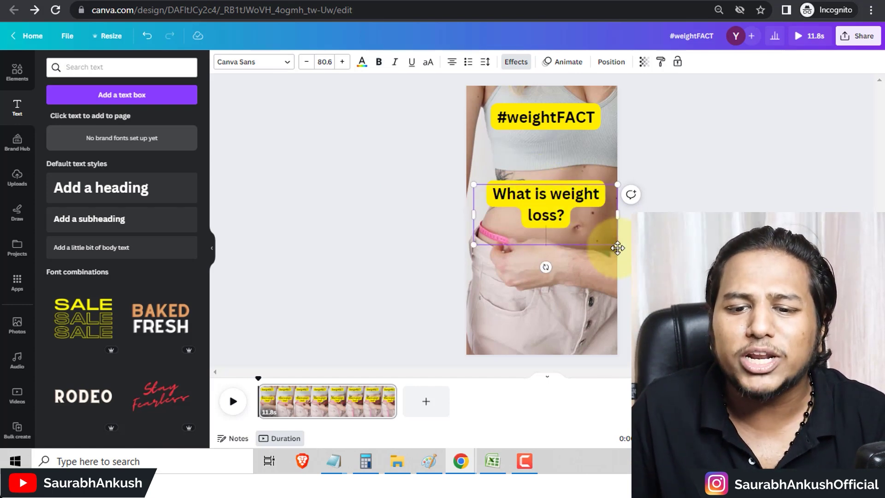
drag(618, 247, 658, 261)
drag(534, 209, 511, 220)
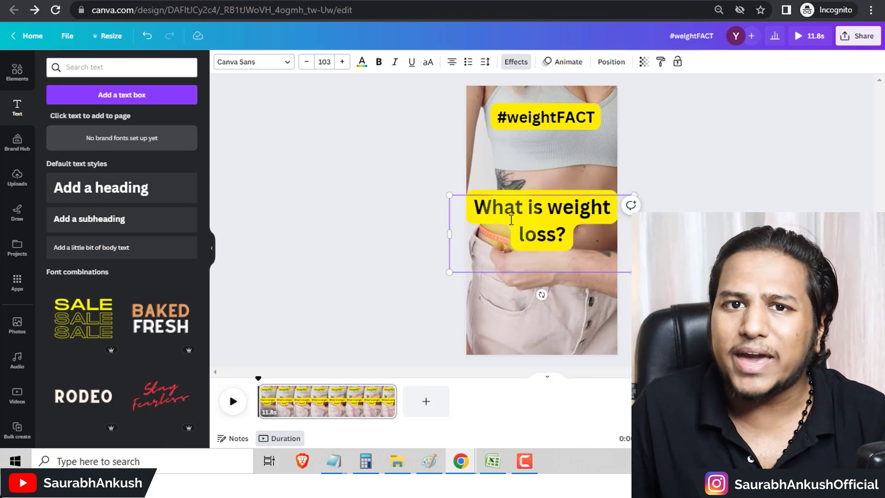
click(386, 186)
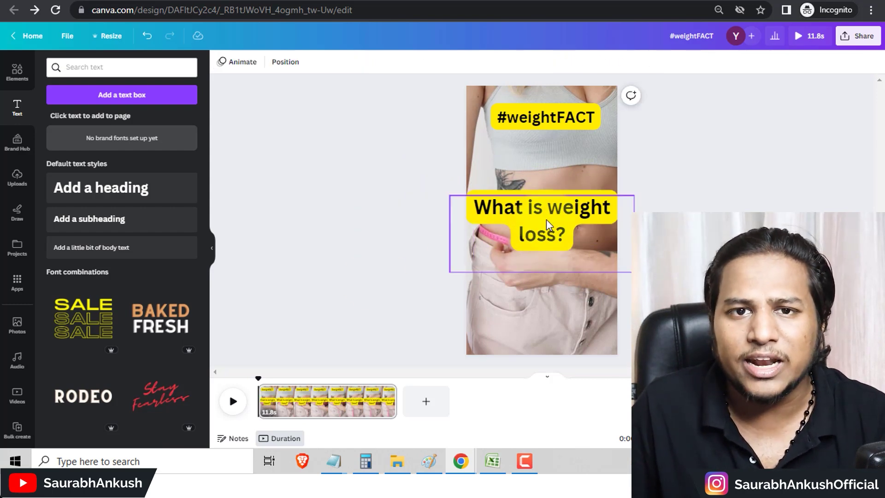
drag(546, 220, 546, 229)
click(411, 299)
Duplicate the question below itself and replace its text with ChatGPT's answer, "The process of losing body mass to reduce overall weight.", at size 90.7.
click(514, 226)
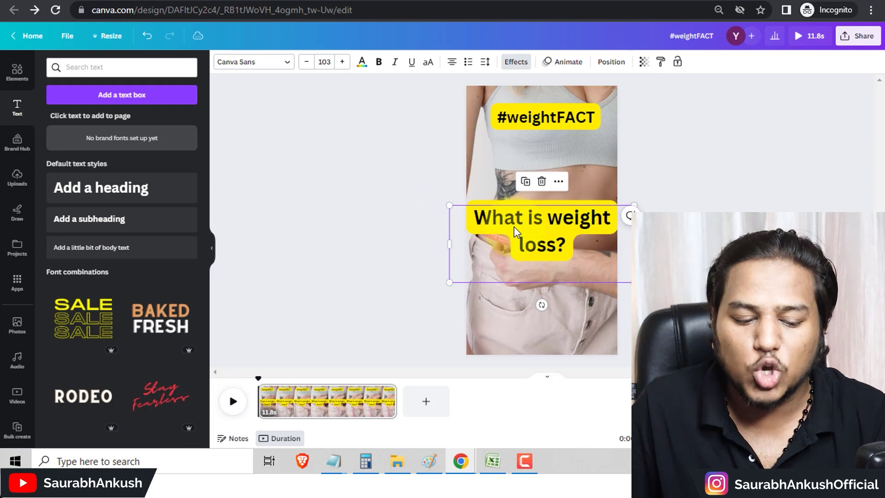
drag(514, 240, 516, 306)
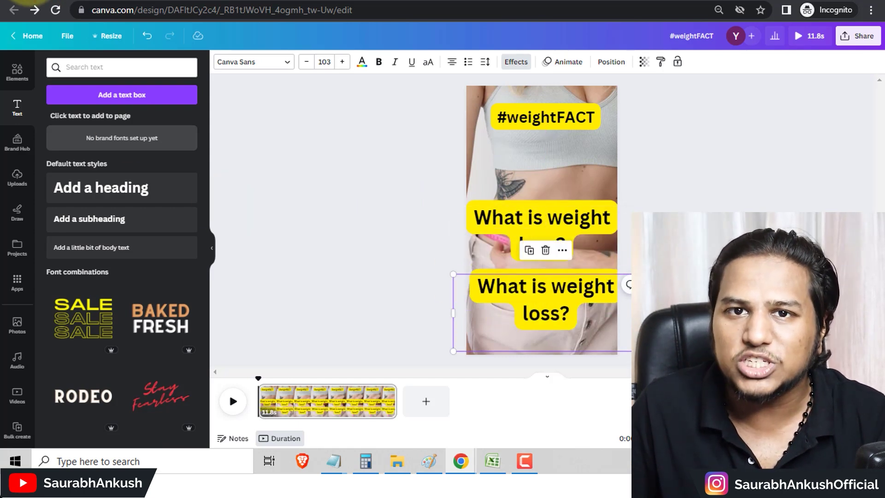
key(alt+Tab)
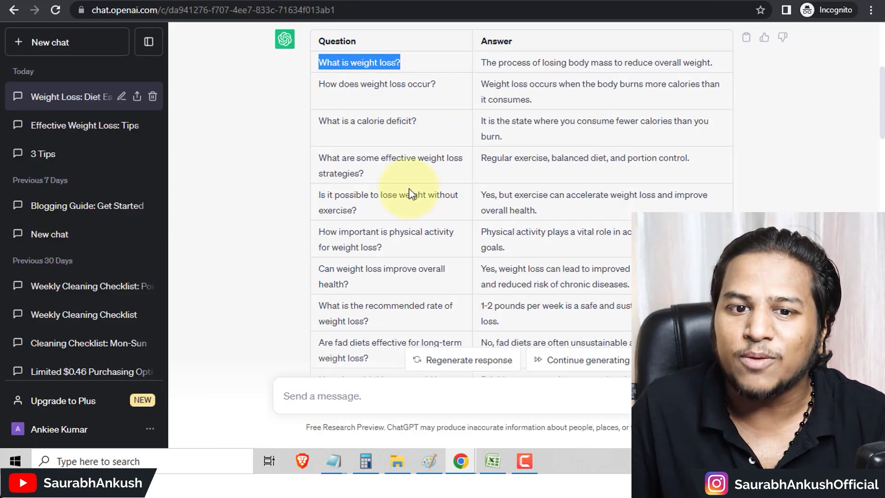
triple_click(488, 64)
key(ctrl+c)
key(alt+Tab)
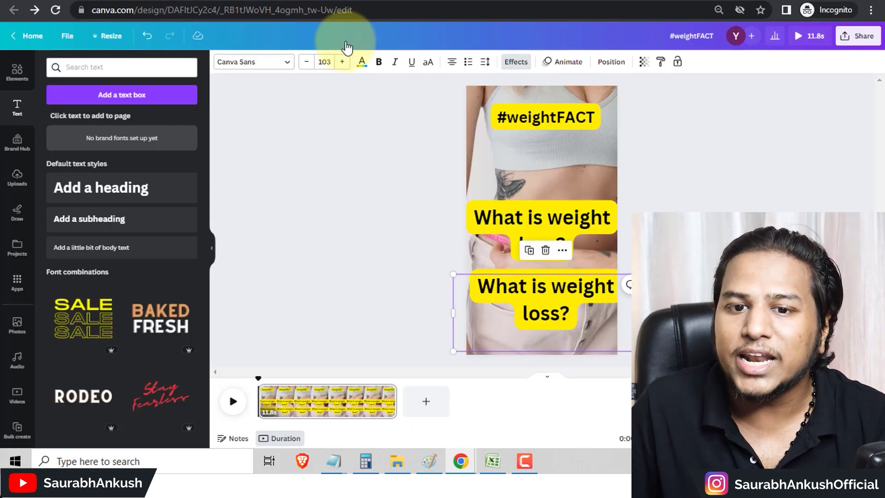
double_click(539, 295)
key(ctrl+v)
drag(525, 273, 529, 244)
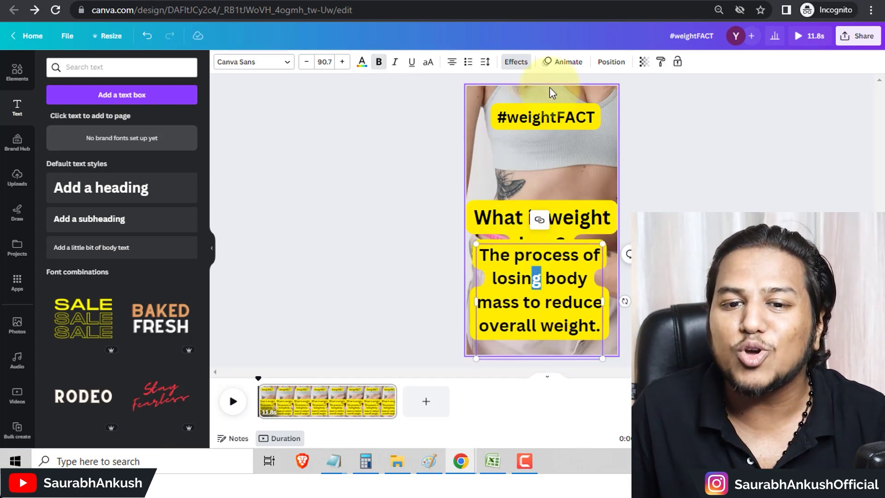
Change the answer text's Background effect color to light green.
click(515, 61)
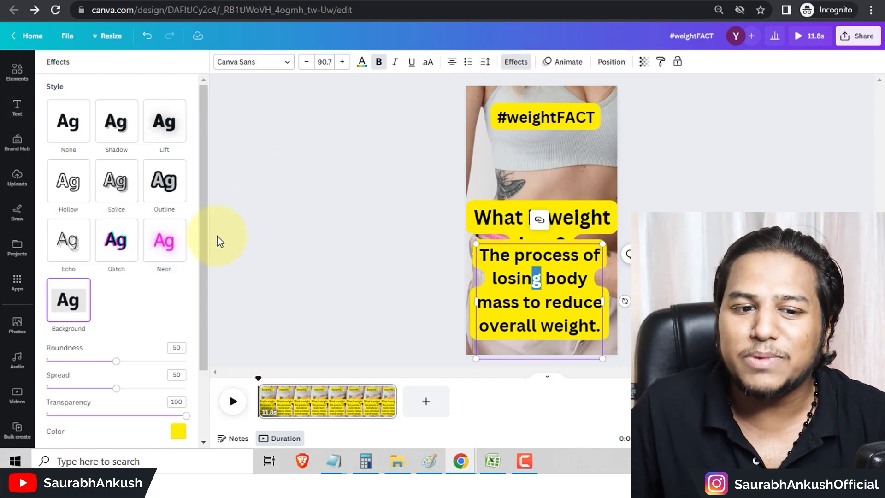
click(178, 437)
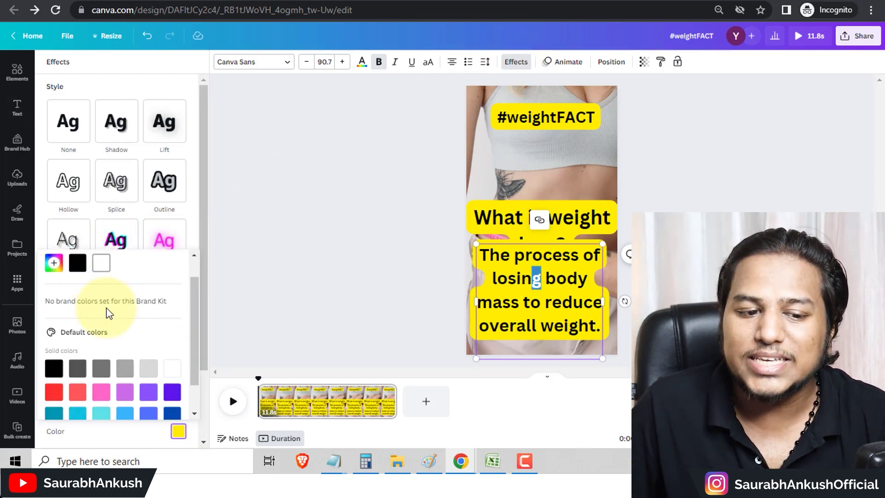
scroll(105, 299, down, 2)
click(77, 404)
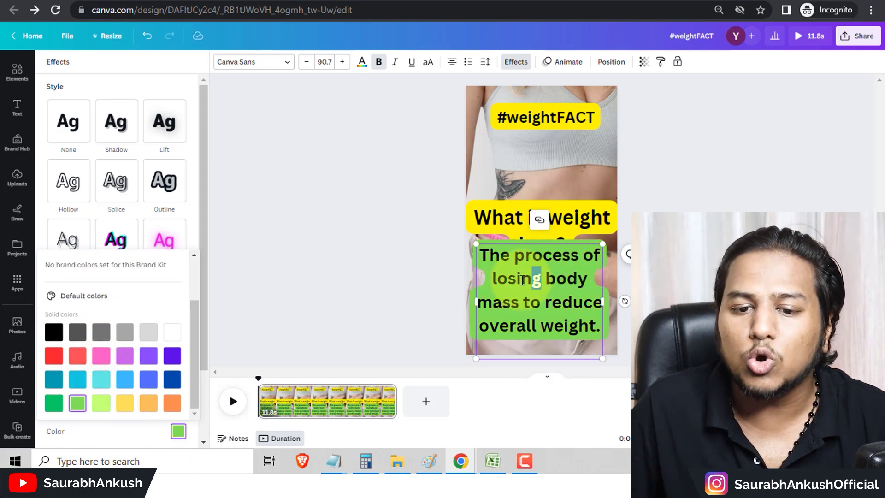
key(Escape)
key(Escape)
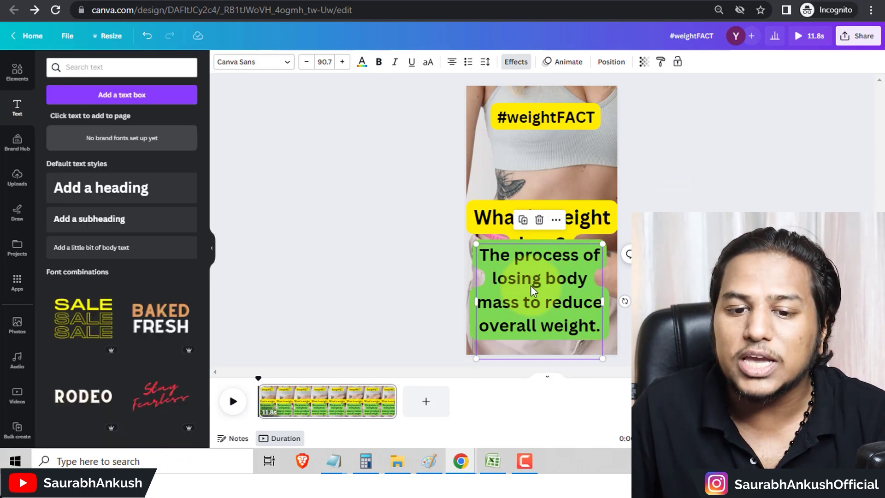
Duplicate the green answer higher up and replace its text with Notepad's "Click on the LINK to Get Access to Weight Loss Course".
drag(530, 297, 535, 176)
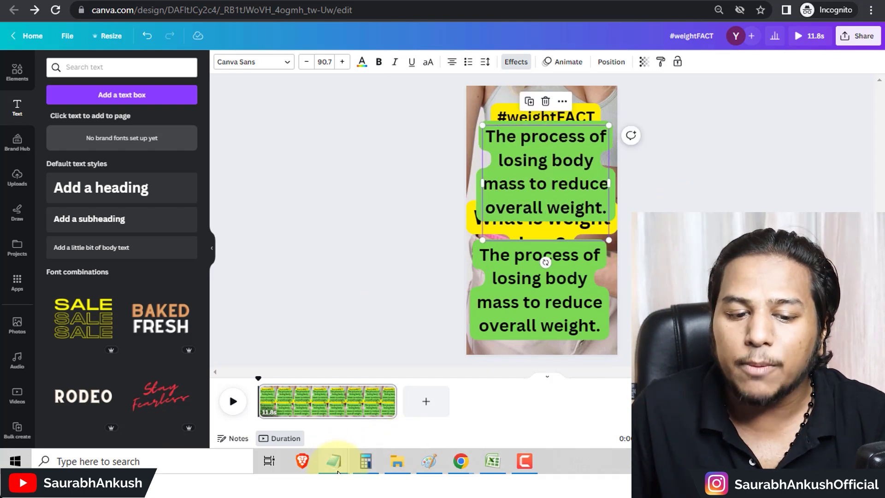
click(334, 460)
drag(420, 134, 261, 95)
key(ctrl+c)
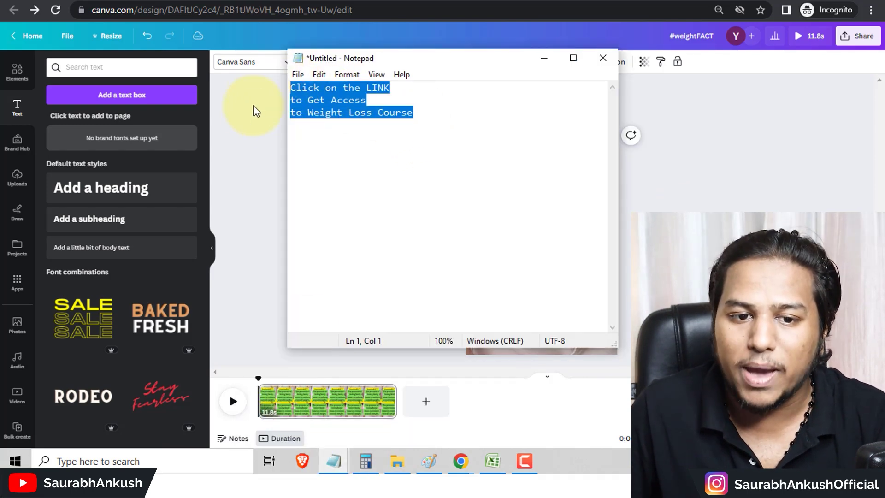
click(260, 95)
double_click(536, 172)
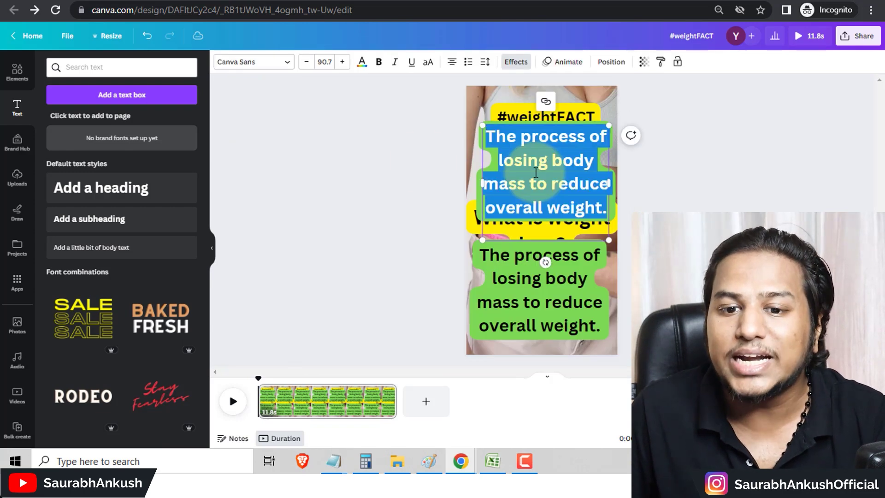
key(ctrl+v)
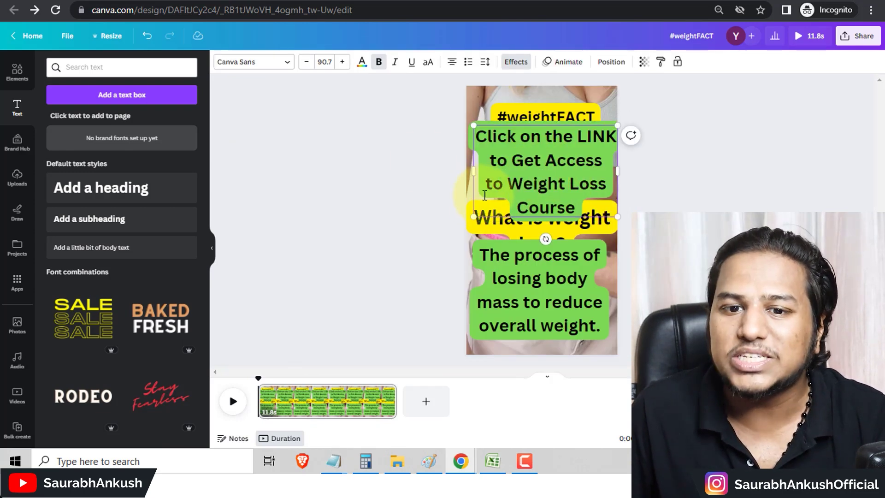
Change the Background effect color of the "Click on the LINK" text to the light orange-yellow default color.
click(515, 61)
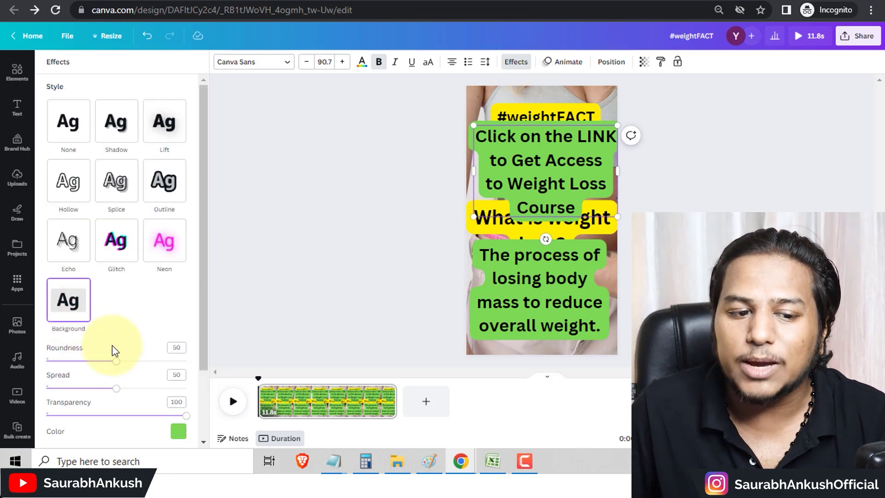
scroll(178, 381, down, 2)
click(178, 343)
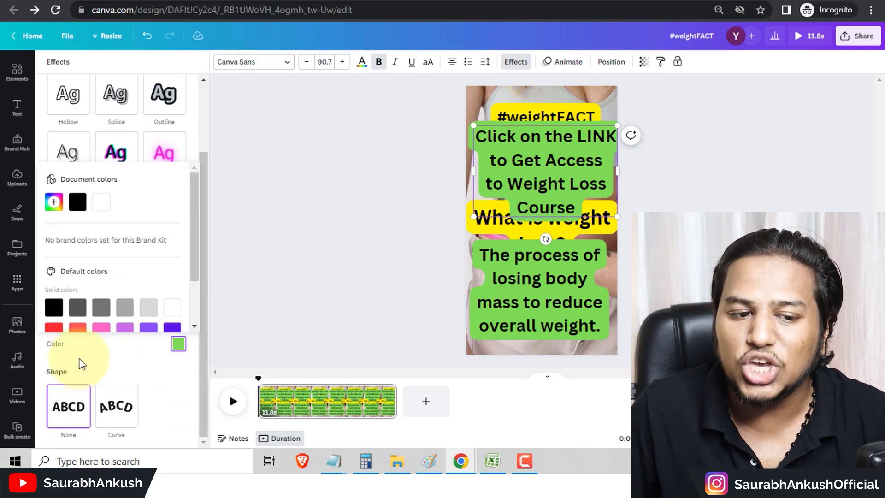
scroll(99, 278, down, 2)
click(125, 315)
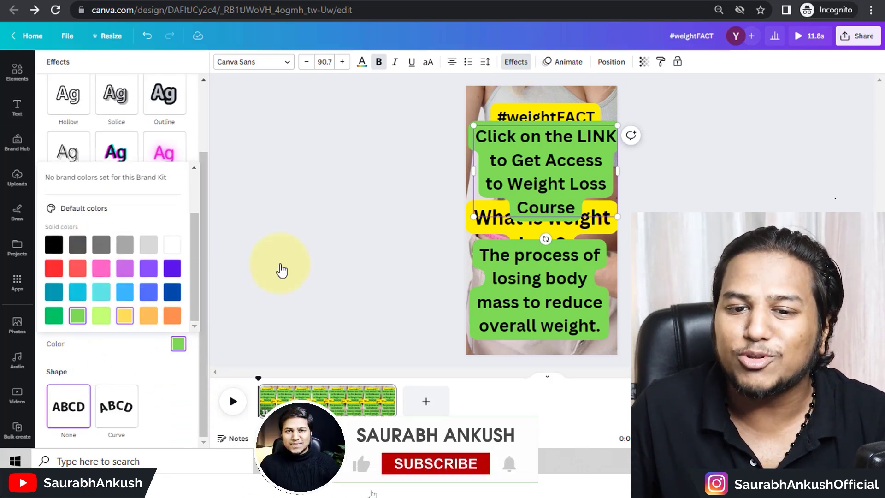
click(394, 199)
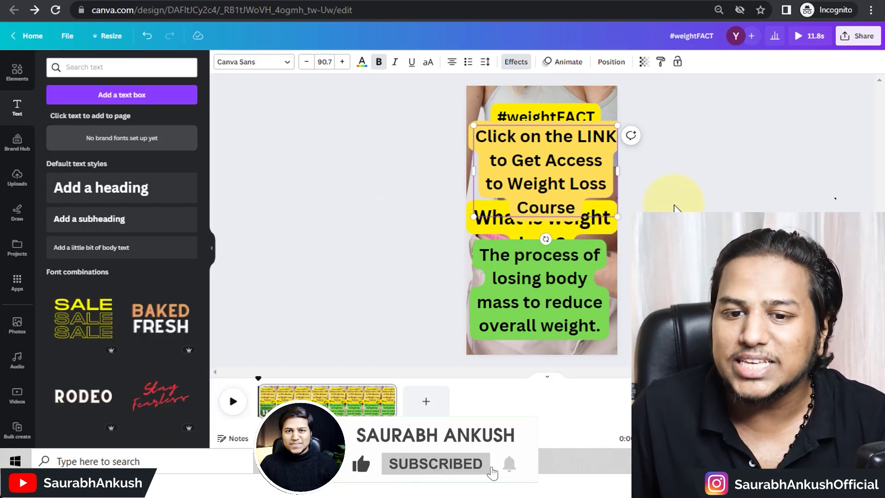
click(617, 306)
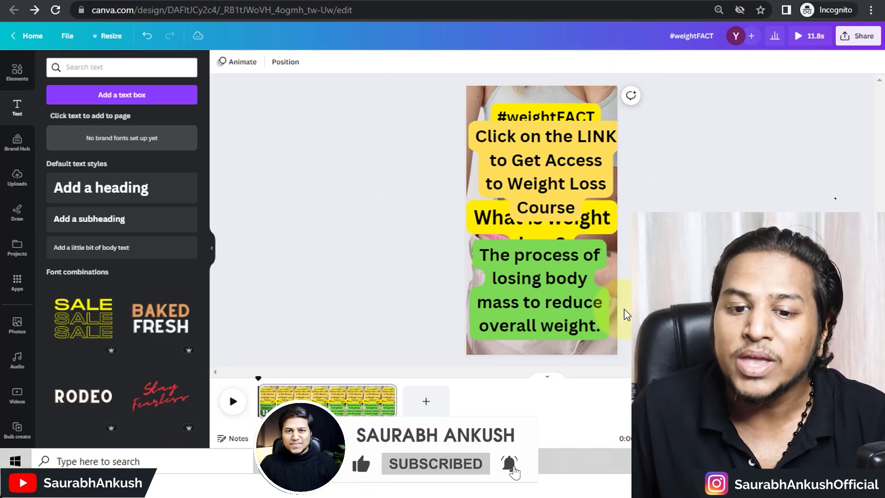
Show the timing of the "What is weight loss?" text and shorten it to about the first third of the video.
right_click(484, 222)
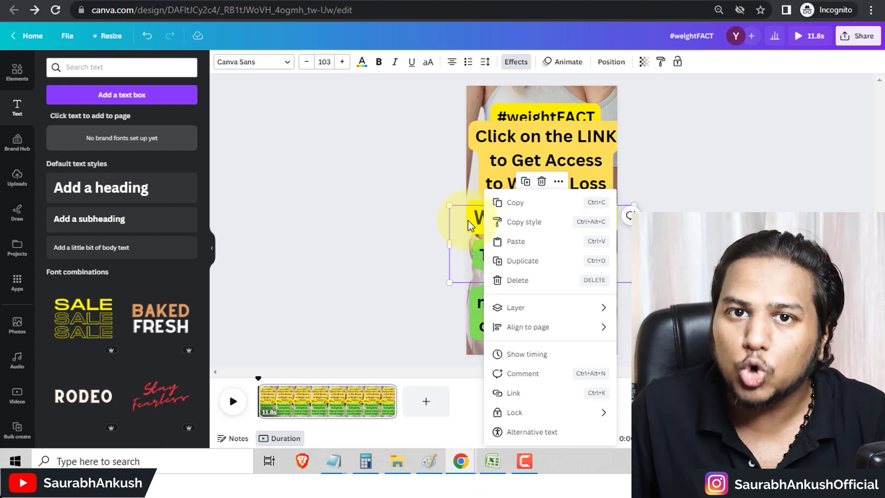
click(517, 354)
drag(395, 407, 292, 385)
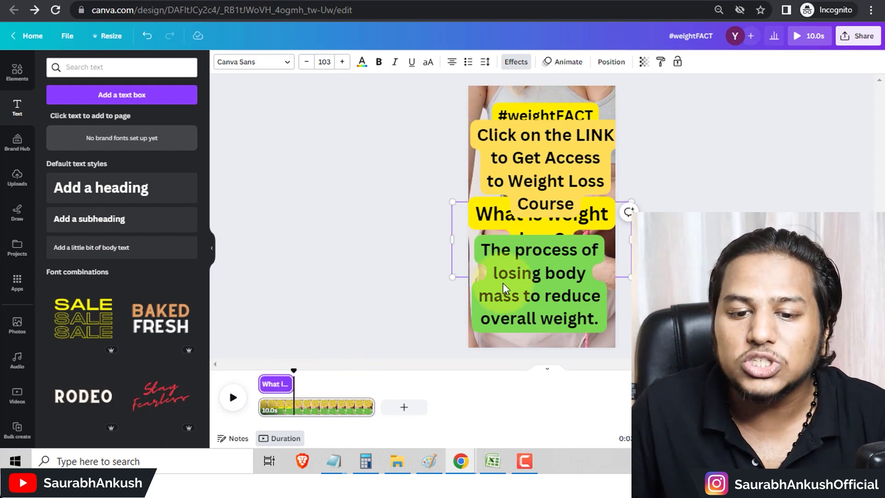
Show the green answer text's timing and trim it to about the middle third of the video, directly following the question.
right_click(526, 282)
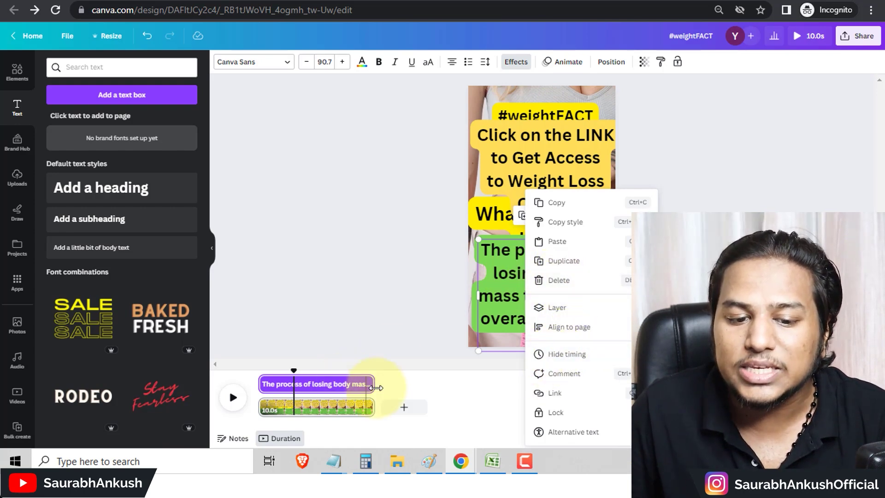
click(361, 382)
drag(361, 382, 310, 384)
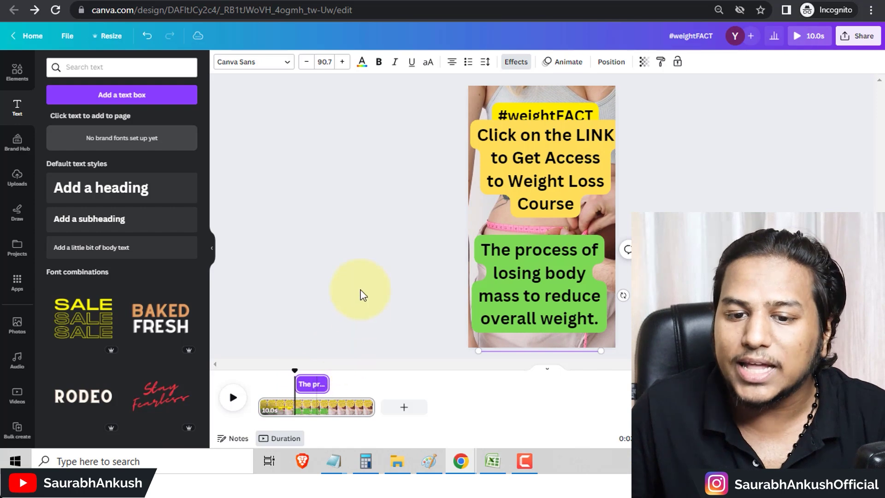
Show the timing of the "Click on the LINK" text and trim it to about the last third of the video.
click(529, 151)
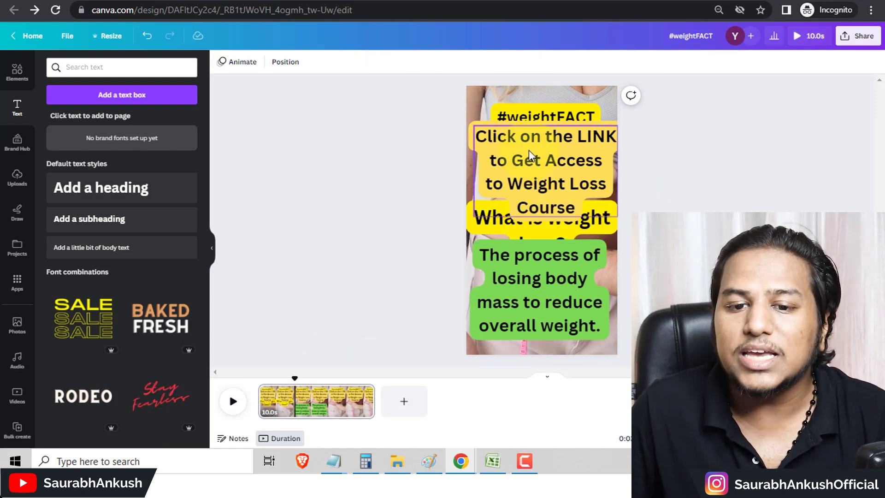
right_click(529, 150)
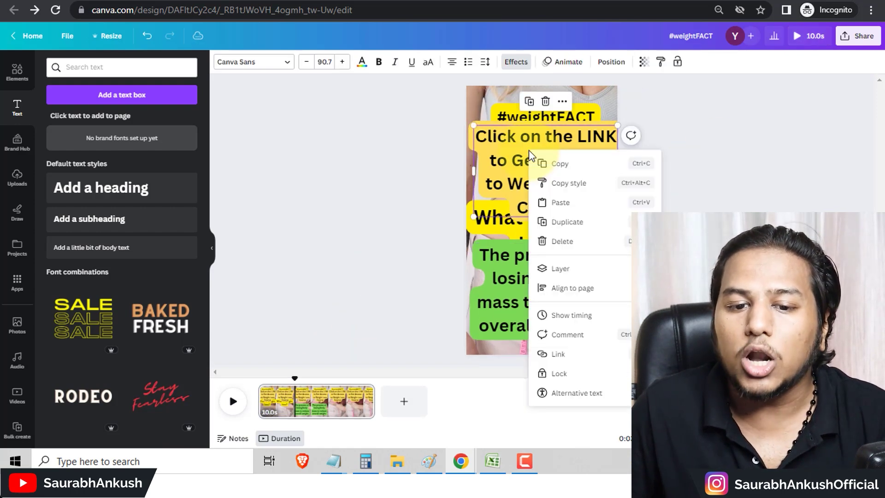
click(569, 317)
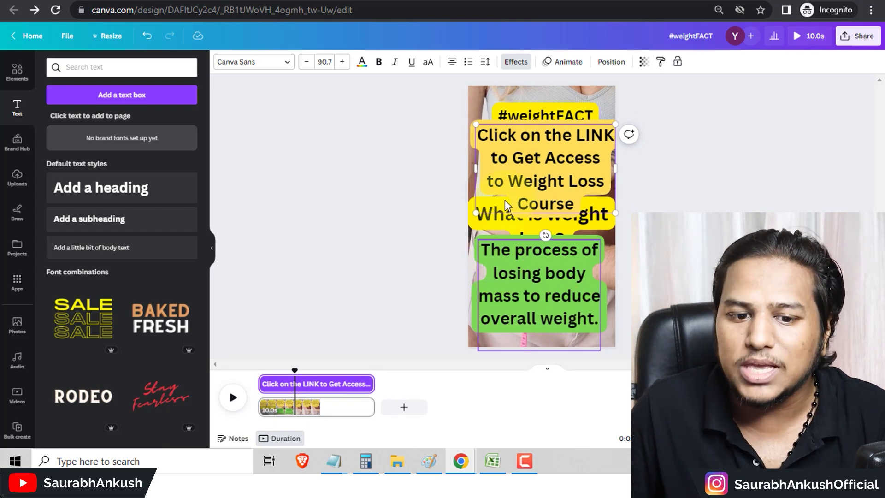
click(339, 380)
mouse_move(368, 392)
mouse_down()
mouse_move(297, 383)
mouse_move(378, 382)
mouse_up()
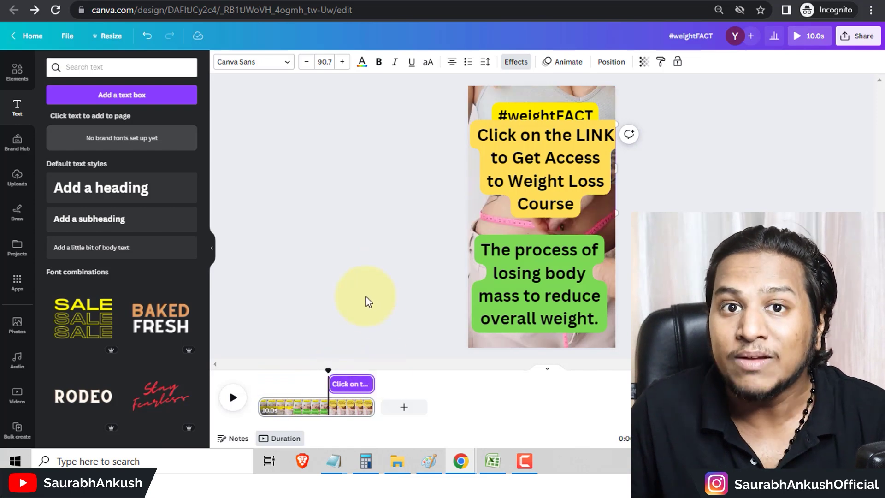
click(306, 244)
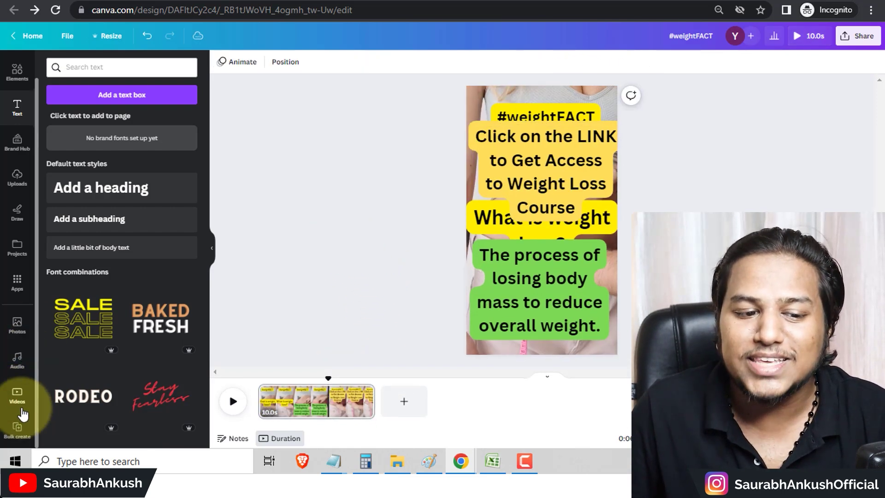
Open the Bulk create data table for manual data entry.
click(18, 433)
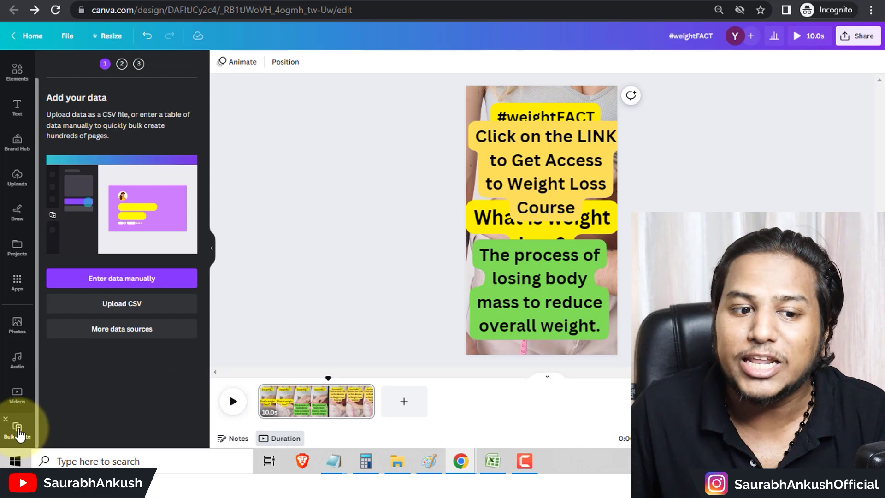
click(114, 284)
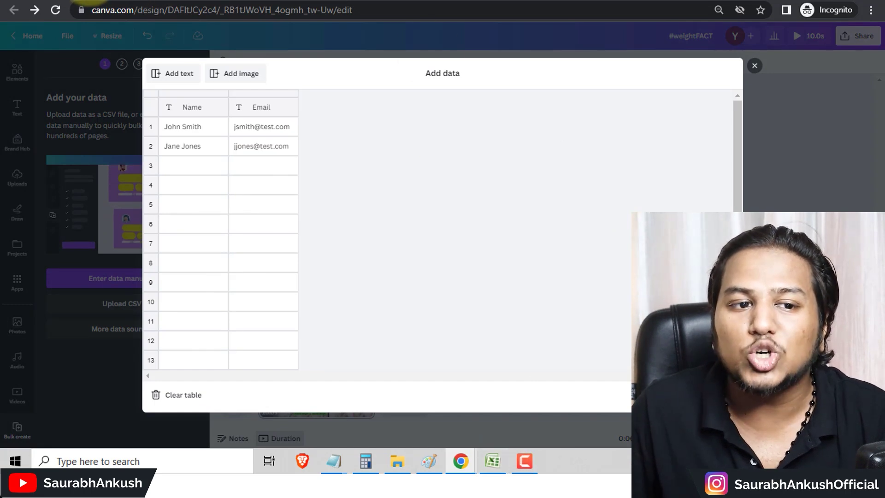
click(99, 1)
drag(328, 46, 600, 365)
Switch to Excel and copy the full Question and Answer table, from the header row through row 27.
click(492, 461)
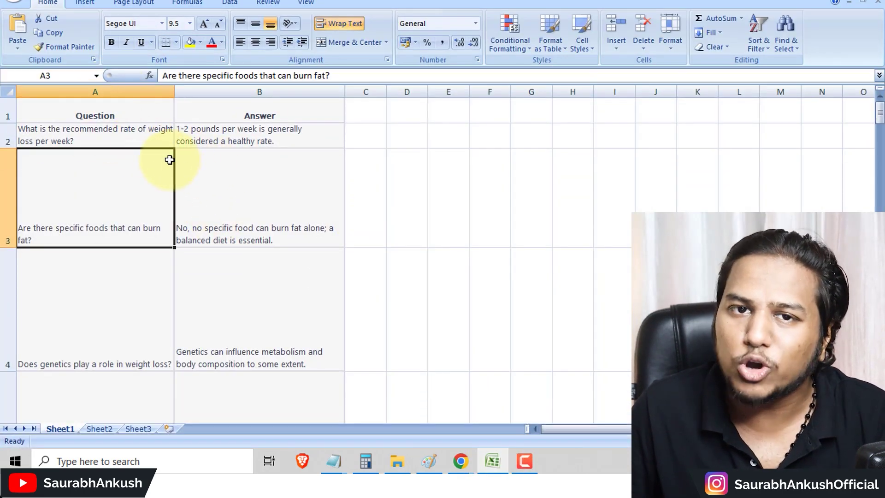
drag(77, 113, 263, 304)
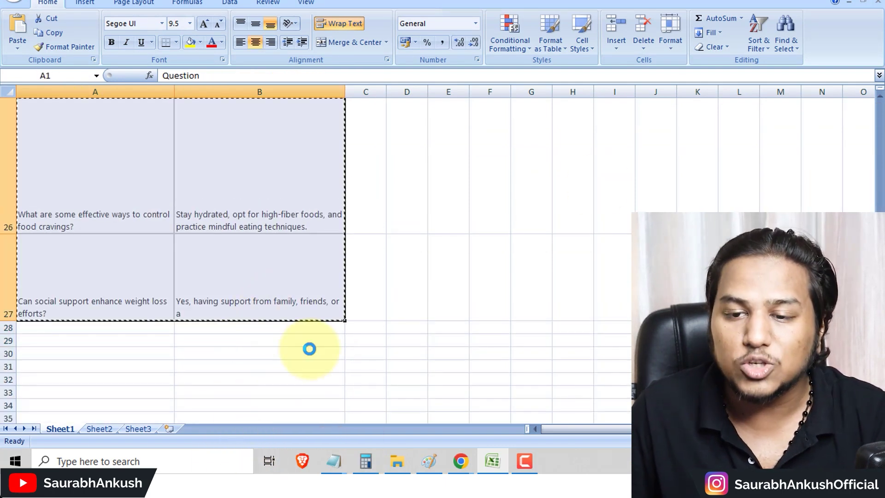
key(ctrl+c)
Return to Canva, clear the sample data table, paste the copied questions and answers from the header cell, and accept the data.
key(alt+Tab)
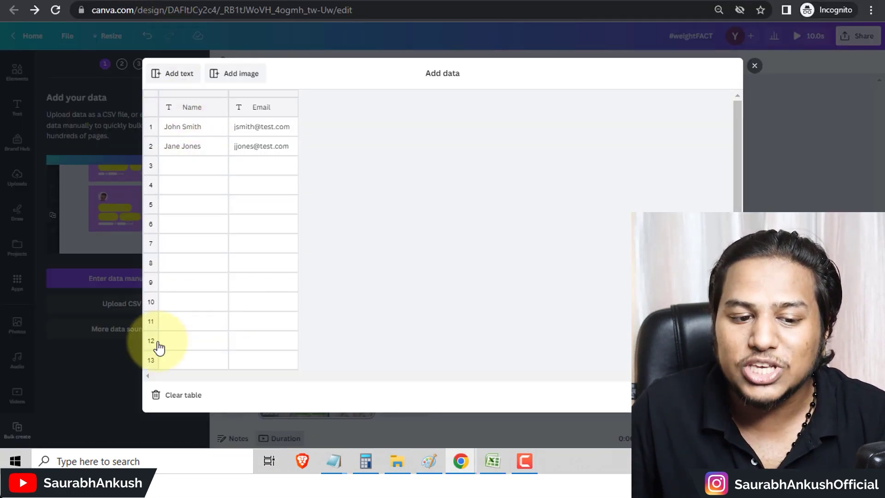
click(178, 395)
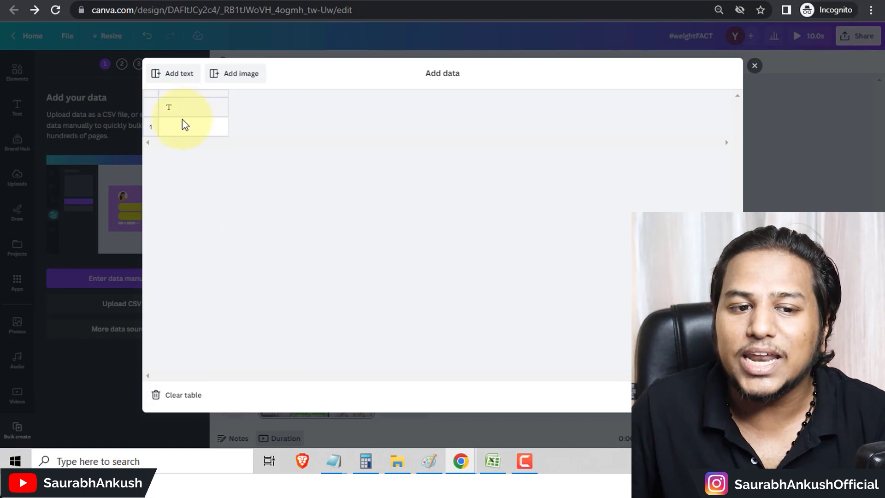
right_click(176, 106)
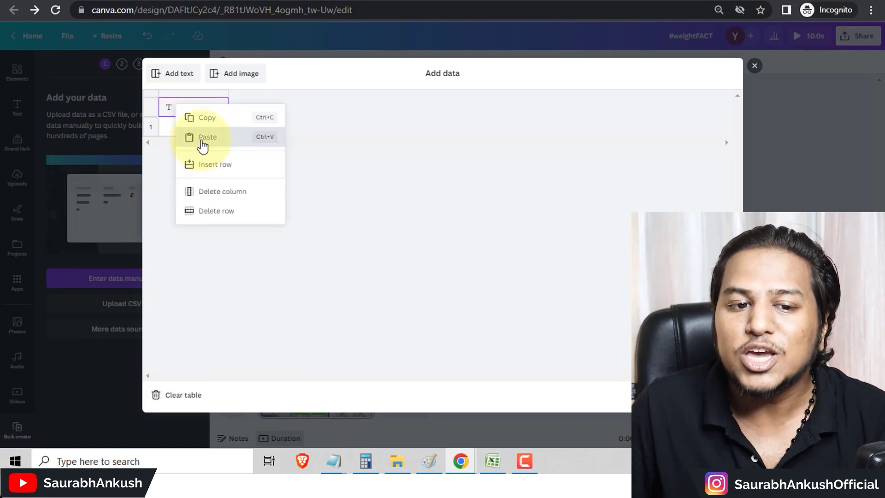
click(203, 138)
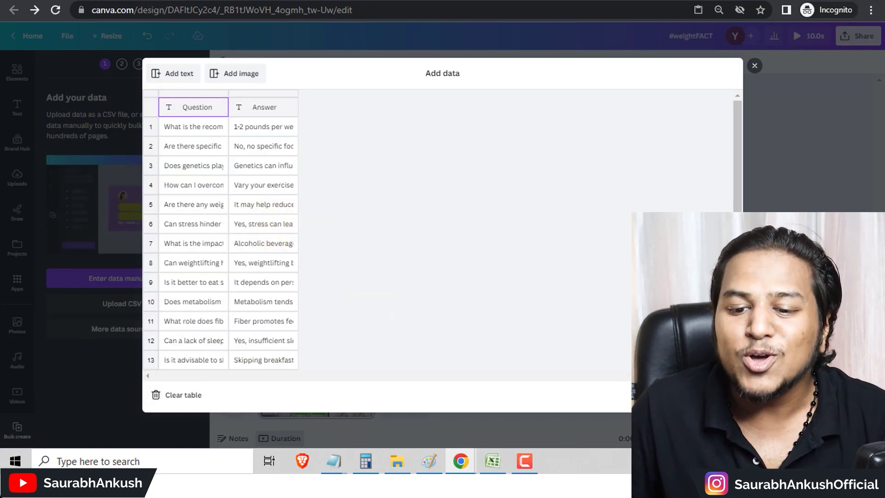
click(712, 395)
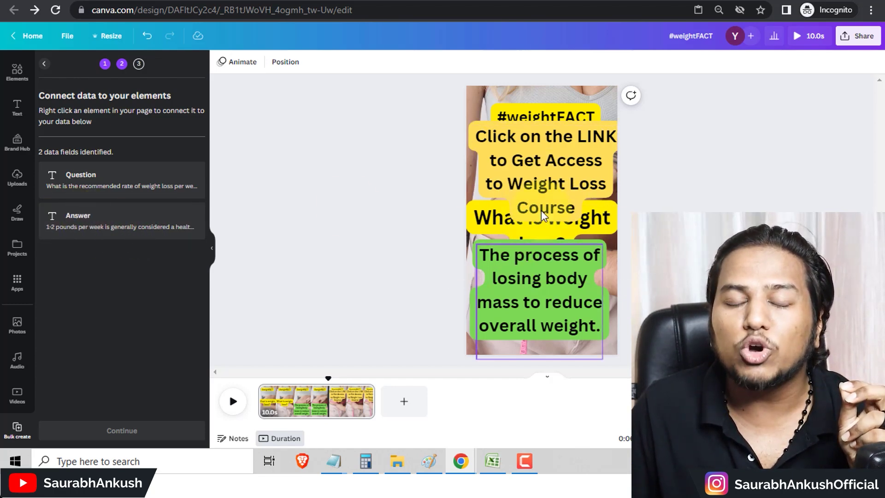
Connect the yellow "What is weight loss?" text to the Question data field.
click(476, 222)
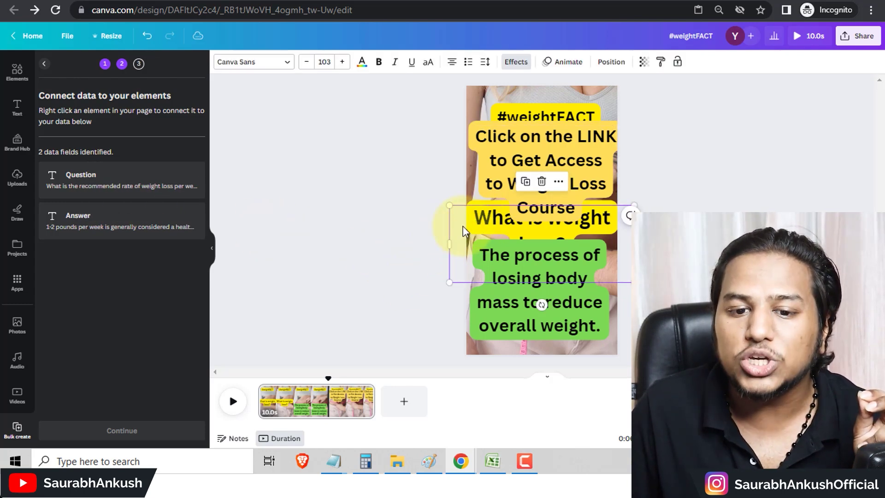
click(464, 224)
right_click(467, 217)
click(471, 217)
right_click(472, 217)
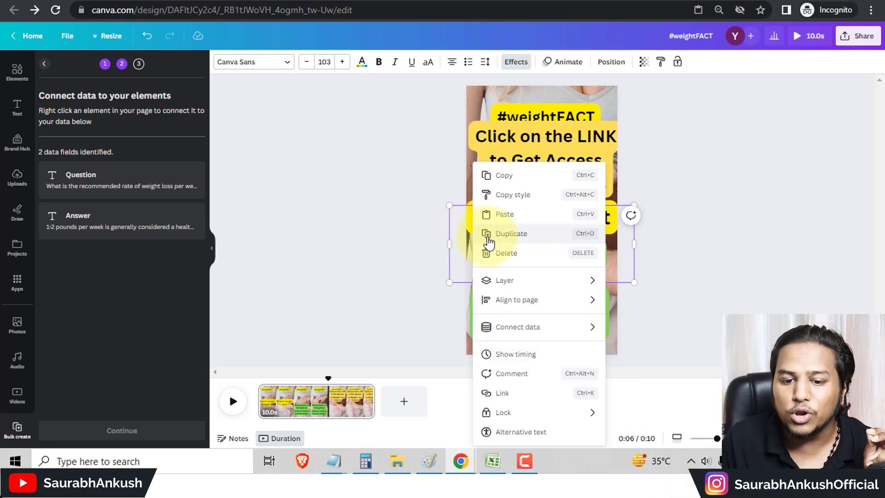
mouse_move(513, 328)
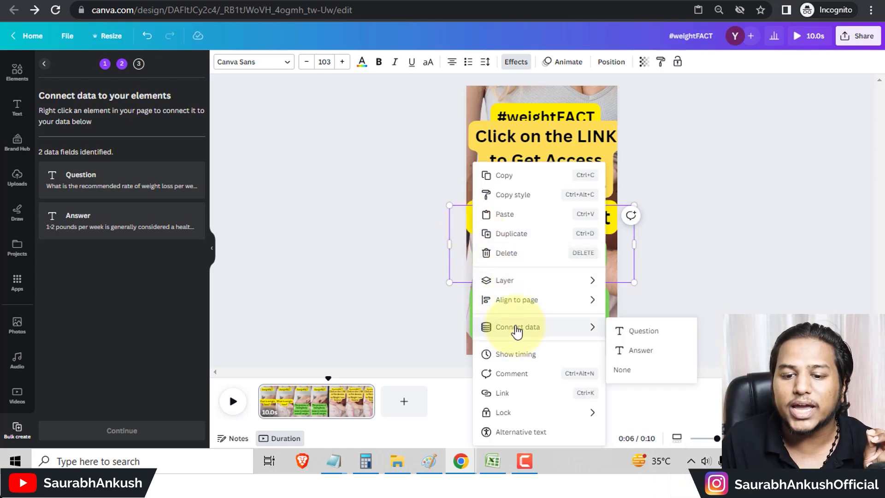
click(635, 332)
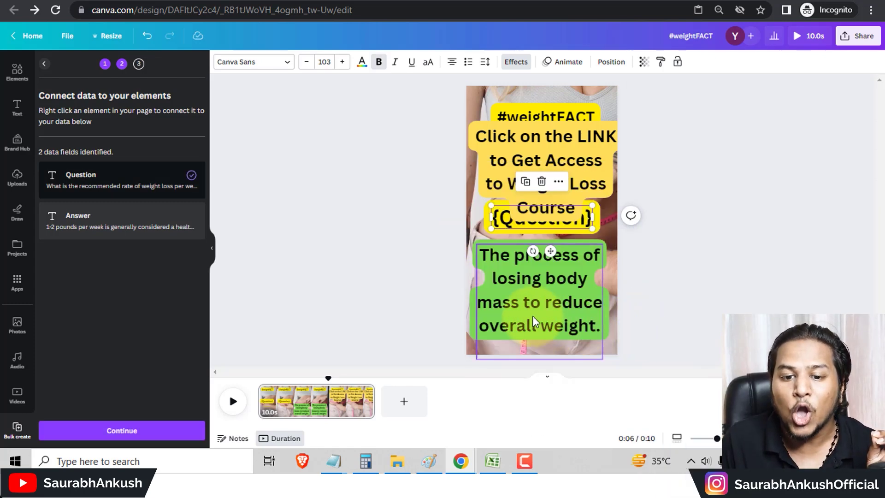
Connect the green answer text to the Answer data field.
click(513, 292)
right_click(522, 286)
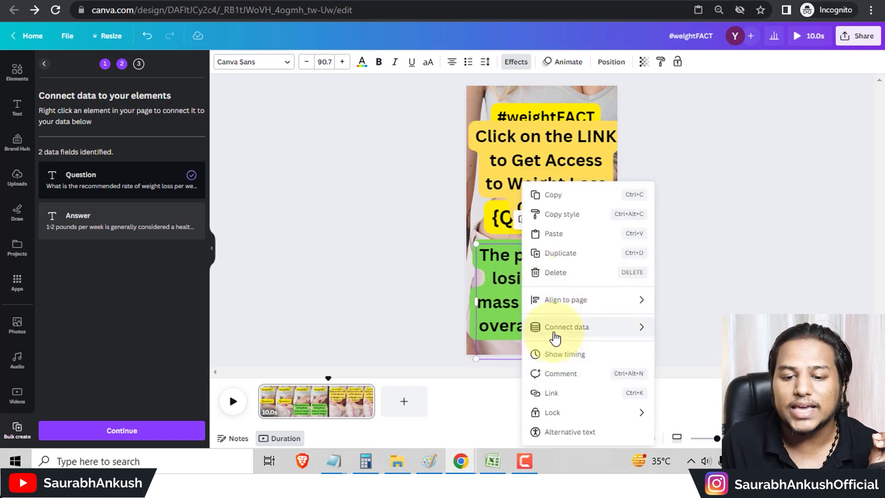
mouse_move(553, 334)
click(695, 352)
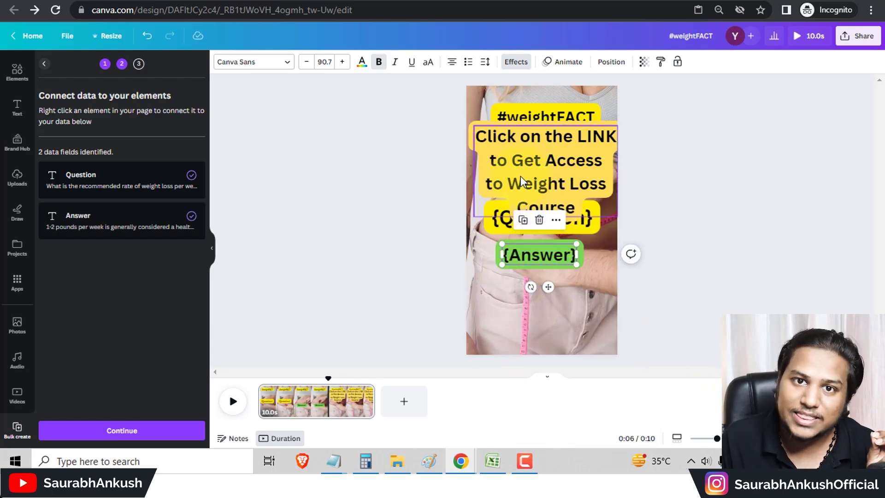
Stack the question, answer and "Click on the LINK" texts over one another around the middle of the page, below #weightFACT.
click(506, 225)
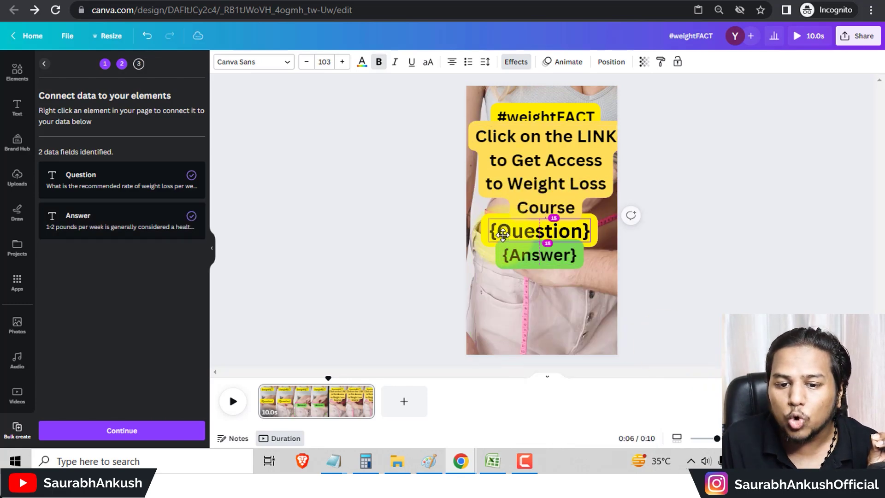
drag(515, 262, 513, 233)
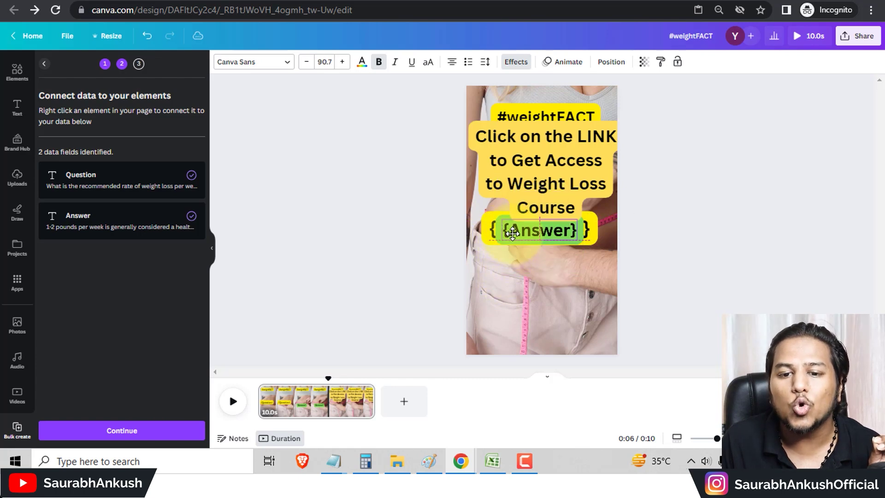
click(520, 156)
drag(520, 198, 514, 227)
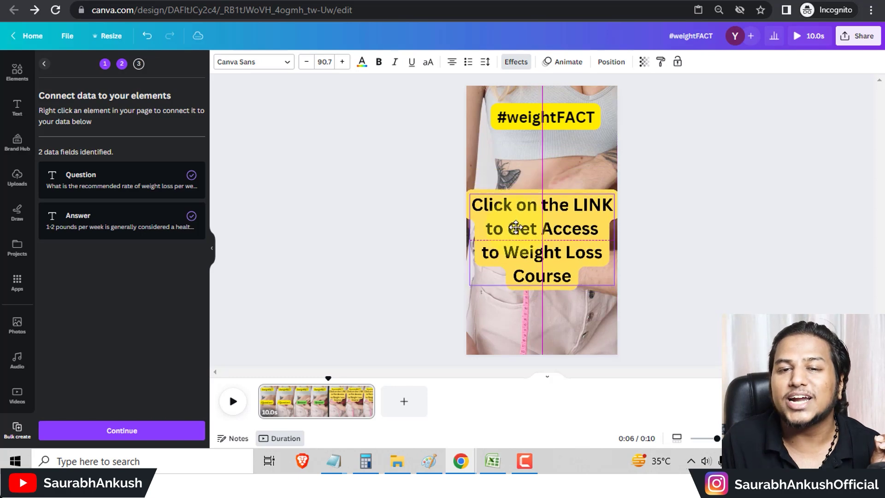
click(375, 236)
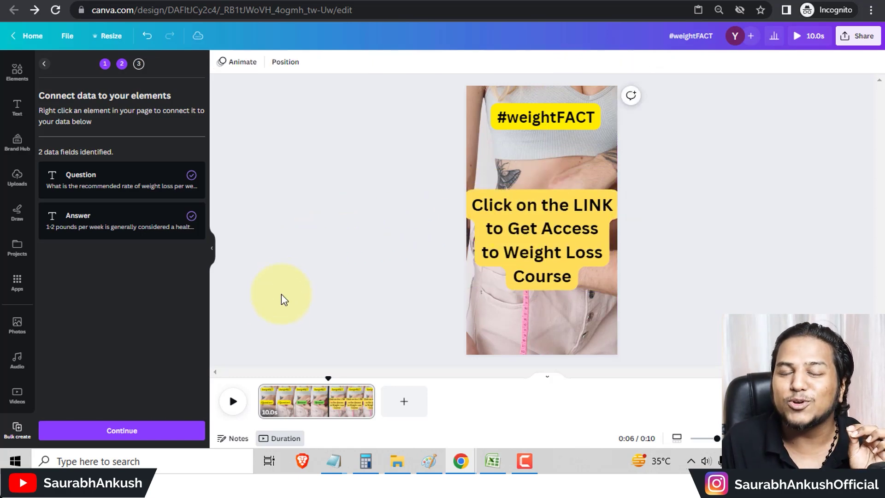
Preview the answer text at the 4-second mark and proceed to applying the connected data to pages.
drag(322, 378, 310, 378)
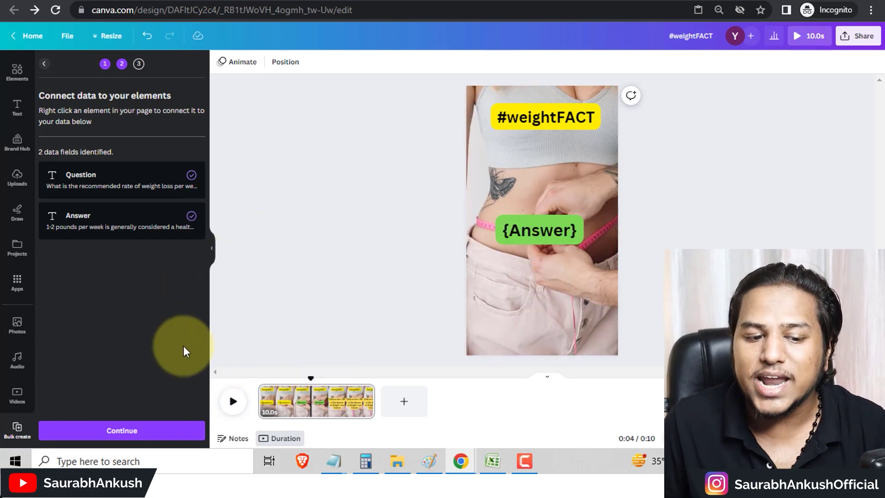
click(118, 431)
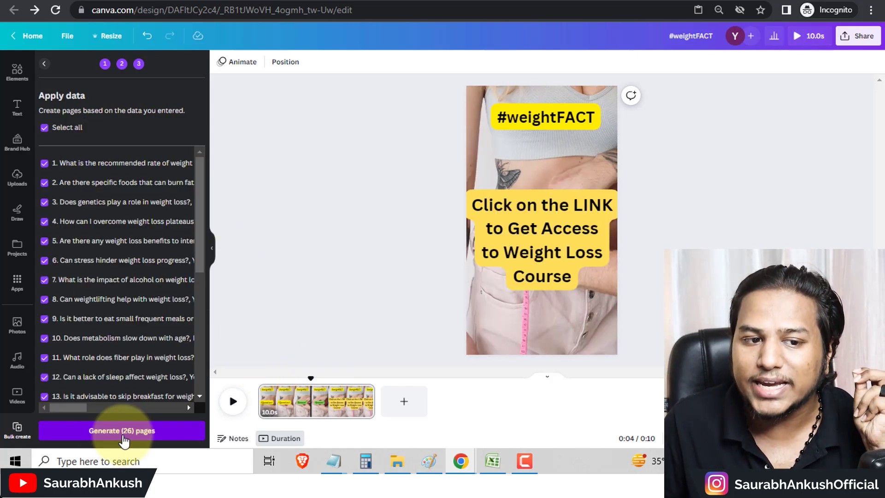